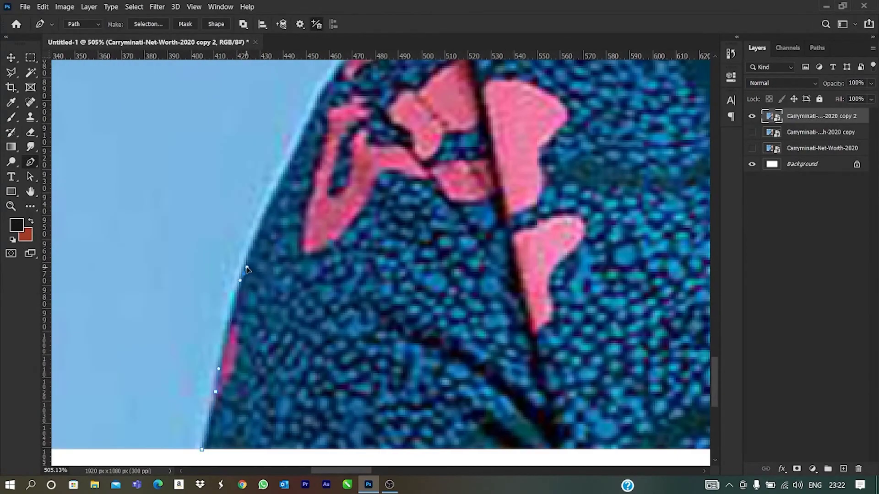
Start the Pen path along the shirt edge and up the shoulder
{"action": "scroll", "coordinate": [244, 239], "scroll_direction": "up", "scroll_amount": 1}
{"action": "scroll", "coordinate": [248, 229], "scroll_direction": "up", "scroll_amount": 1}
{"action": "scroll", "coordinate": [238, 220], "scroll_direction": "up", "scroll_amount": 1}
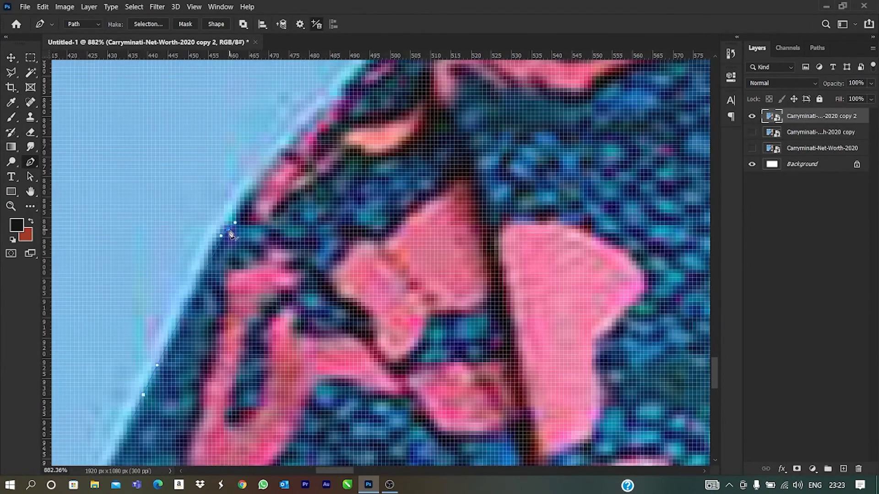
{"action": "scroll", "coordinate": [256, 206], "scroll_direction": "up", "scroll_amount": 1}
{"action": "left_click", "coordinate": [271, 191]}
{"action": "scroll", "coordinate": [271, 191], "scroll_direction": "down", "scroll_amount": 3}
{"action": "left_click", "coordinate": [270, 257]}
{"action": "left_click", "coordinate": [383, 207]}
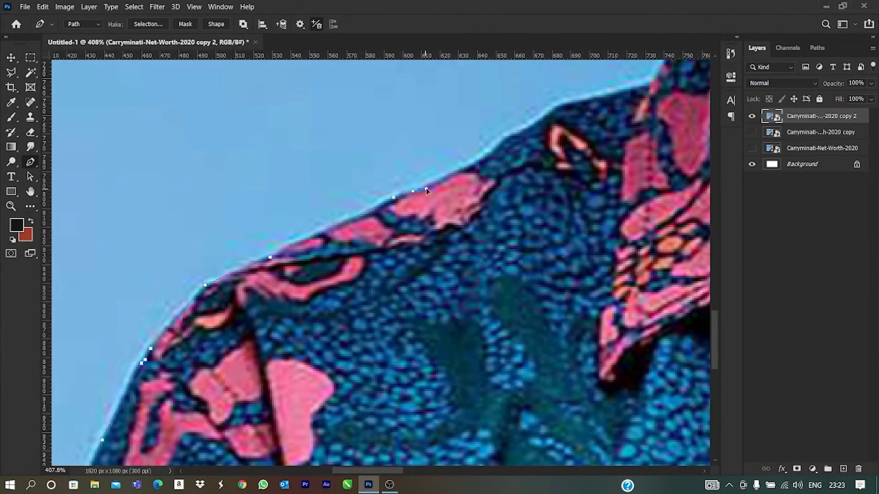
{"action": "scroll", "coordinate": [422, 189], "scroll_direction": "up", "scroll_amount": 1}
{"action": "left_click", "coordinate": [430, 208]}
{"action": "scroll", "coordinate": [447, 174], "scroll_direction": "up", "scroll_amount": 1}
{"action": "left_click", "coordinate": [450, 179]}
Continue the path along the collar and down the neck edge
{"action": "scroll", "coordinate": [545, 114], "scroll_direction": "down", "scroll_amount": 3}
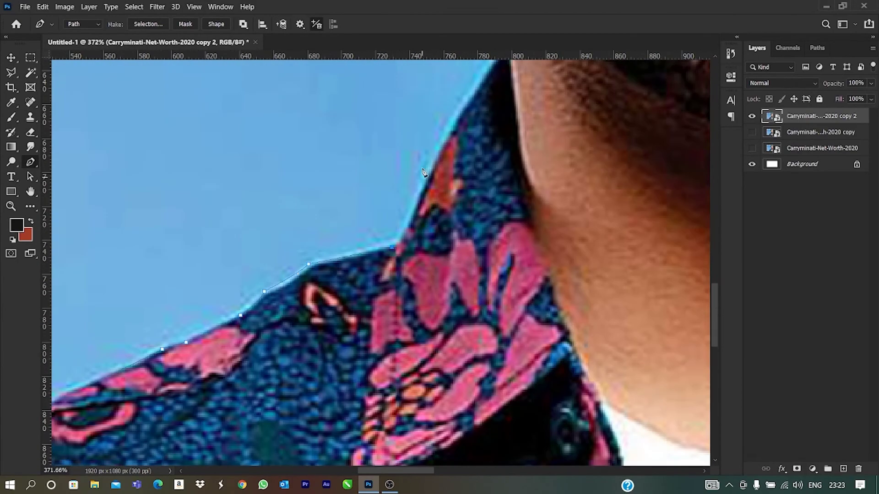
{"action": "left_click", "coordinate": [314, 265]}
{"action": "scroll", "coordinate": [314, 265], "scroll_direction": "up", "scroll_amount": 2}
{"action": "left_click", "coordinate": [372, 261]}
{"action": "scroll", "coordinate": [372, 261], "scroll_direction": "down", "scroll_amount": 2}
{"action": "scroll", "coordinate": [328, 271], "scroll_direction": "up", "scroll_amount": 1}
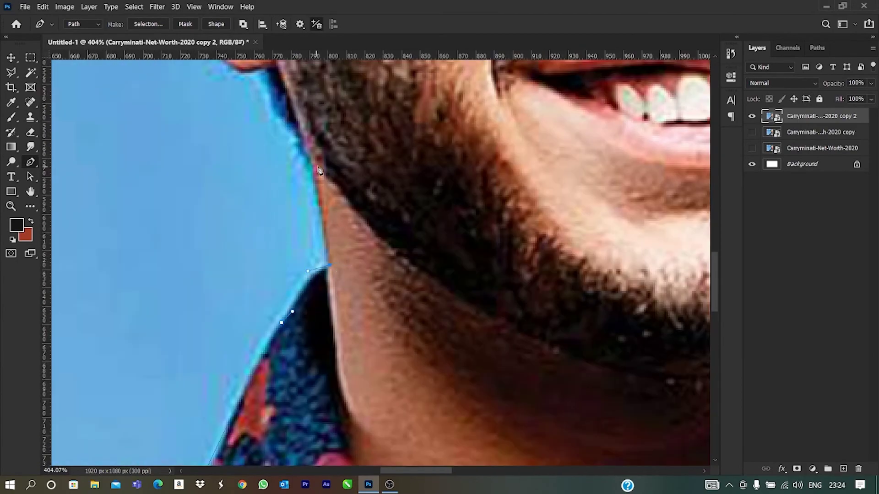
{"action": "scroll", "coordinate": [313, 155], "scroll_direction": "down", "scroll_amount": 3}
{"action": "scroll", "coordinate": [372, 316], "scroll_direction": "up", "scroll_amount": 4}
{"action": "left_click", "coordinate": [373, 305]}
{"action": "scroll", "coordinate": [345, 245], "scroll_direction": "down", "scroll_amount": 3}
{"action": "scroll", "coordinate": [275, 238], "scroll_direction": "up", "scroll_amount": 3}
Trace the path around the ear edge and the hair above it
{"action": "left_click", "coordinate": [307, 277]}
{"action": "left_click", "coordinate": [265, 230]}
{"action": "scroll", "coordinate": [242, 255], "scroll_direction": "down", "scroll_amount": 1}
{"action": "left_click", "coordinate": [244, 202]}
{"action": "scroll", "coordinate": [248, 200], "scroll_direction": "down", "scroll_amount": 2}
{"action": "scroll", "coordinate": [348, 275], "scroll_direction": "up", "scroll_amount": 2}
{"action": "left_click", "coordinate": [375, 361]}
{"action": "left_click", "coordinate": [367, 333]}
{"action": "scroll", "coordinate": [341, 289], "scroll_direction": "up", "scroll_amount": 2}
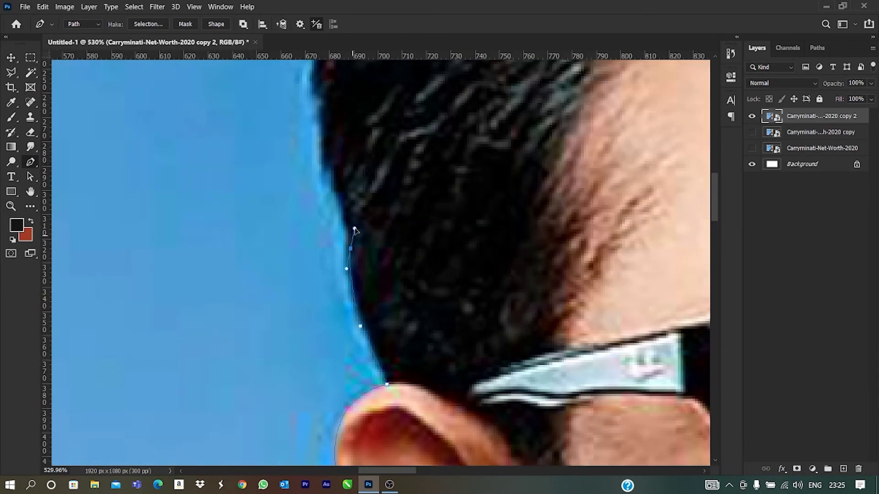
{"action": "scroll", "coordinate": [333, 188], "scroll_direction": "down", "scroll_amount": 3}
{"action": "scroll", "coordinate": [293, 257], "scroll_direction": "up", "scroll_amount": 1}
Curve the path to follow the upper hair outline
{"action": "left_click", "coordinate": [253, 319]}
{"action": "left_click_drag", "start_coordinate": [286, 195], "coordinate": [340, 153]}
{"action": "scroll", "coordinate": [310, 319], "scroll_direction": "down", "scroll_amount": 3}
{"action": "scroll", "coordinate": [141, 314], "scroll_direction": "up", "scroll_amount": 3}
{"action": "scroll", "coordinate": [178, 268], "scroll_direction": "up", "scroll_amount": 2}
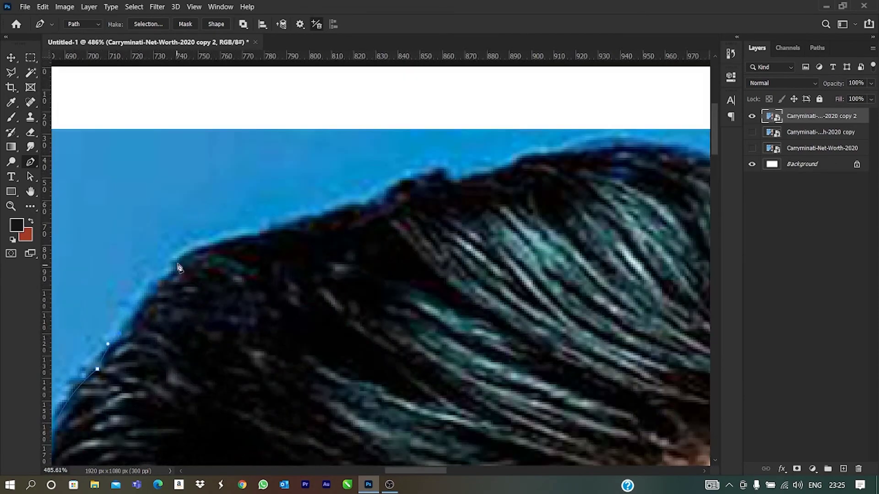
{"action": "scroll", "coordinate": [320, 233], "scroll_direction": "up", "scroll_amount": 2}
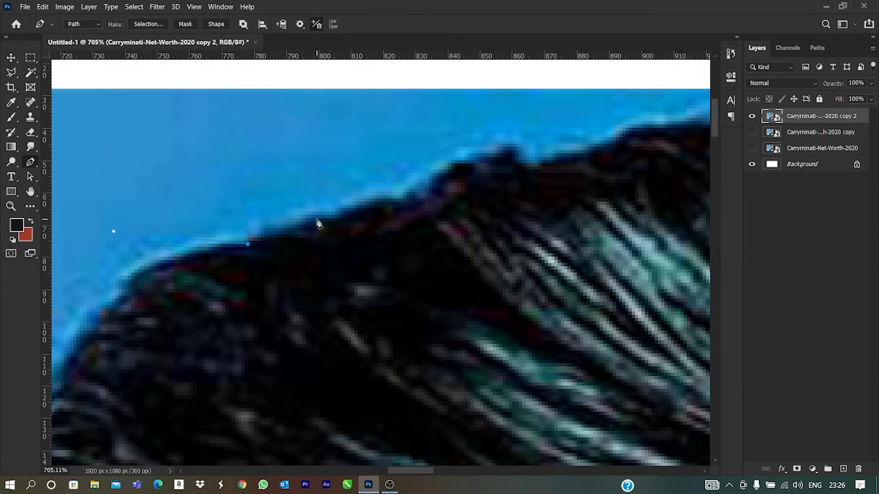
{"action": "scroll", "coordinate": [528, 166], "scroll_direction": "down", "scroll_amount": 2}
Extend the path across the top of the hair and down its right side
{"action": "left_click", "coordinate": [434, 197]}
{"action": "scroll", "coordinate": [489, 194], "scroll_direction": "up", "scroll_amount": 1}
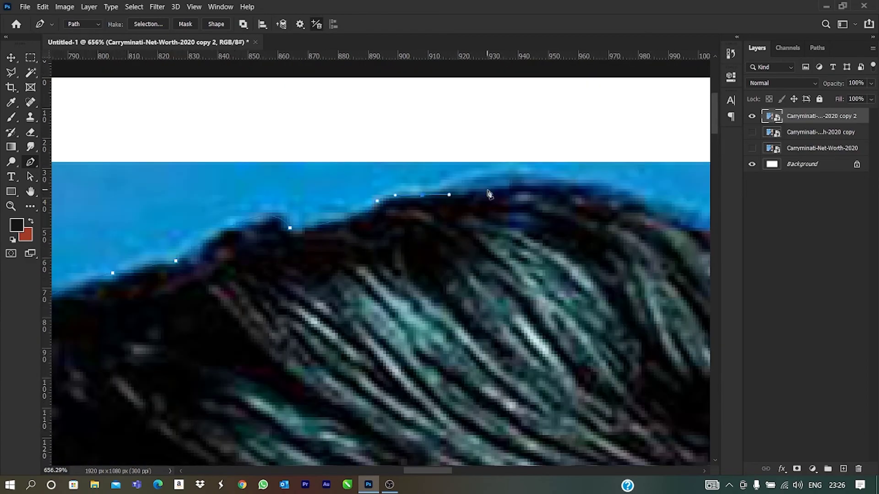
{"action": "left_click", "coordinate": [583, 187]}
{"action": "scroll", "coordinate": [584, 186], "scroll_direction": "down", "scroll_amount": 2}
{"action": "scroll", "coordinate": [364, 169], "scroll_direction": "up", "scroll_amount": 1}
{"action": "left_click", "coordinate": [342, 145]}
{"action": "left_click", "coordinate": [385, 185]}
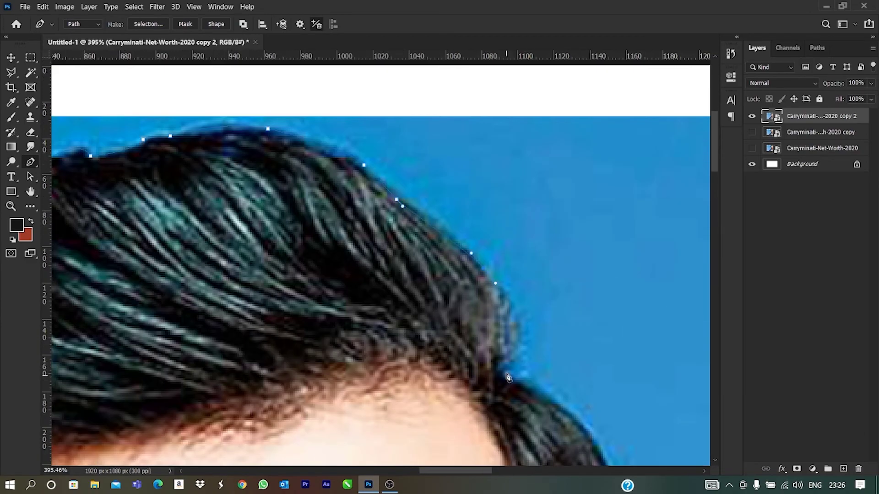
{"action": "scroll", "coordinate": [509, 378], "scroll_direction": "down", "scroll_amount": 4}
{"action": "scroll", "coordinate": [378, 309], "scroll_direction": "up", "scroll_amount": 4}
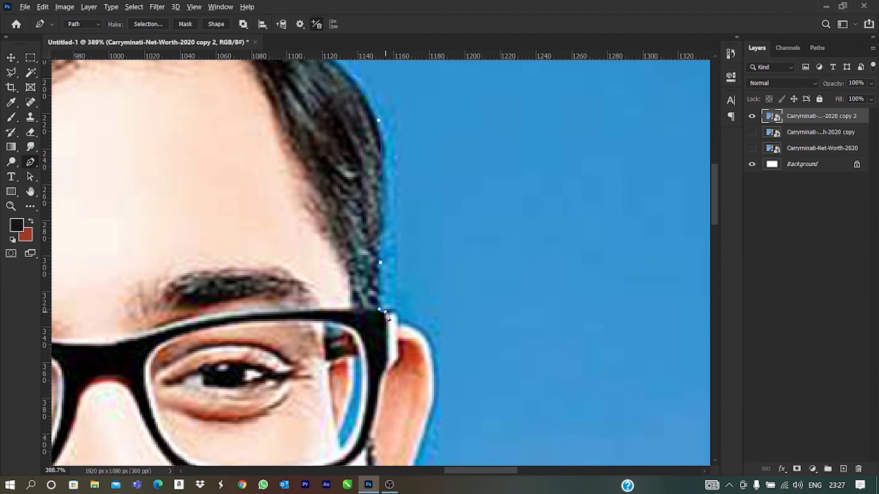
{"action": "scroll", "coordinate": [397, 316], "scroll_direction": "up", "scroll_amount": 4}
{"action": "scroll", "coordinate": [460, 362], "scroll_direction": "down", "scroll_amount": 5}
{"action": "scroll", "coordinate": [432, 320], "scroll_direction": "up", "scroll_amount": 4}
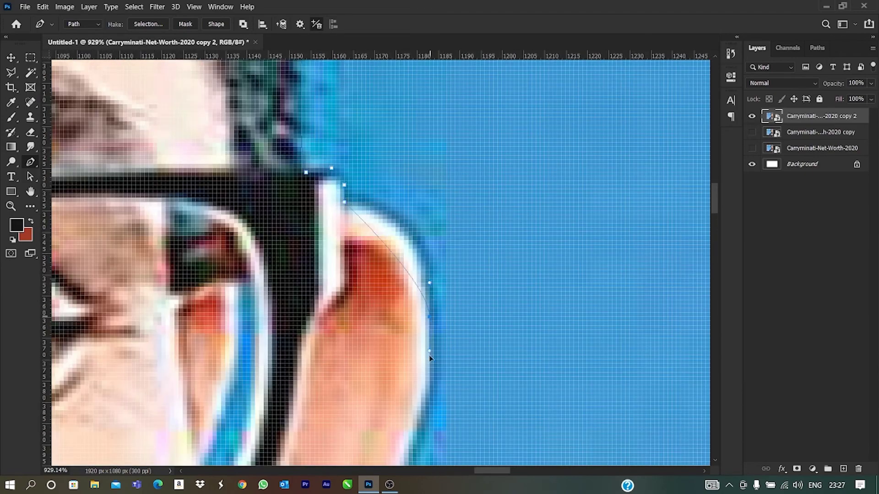
Trace around the right ear and onto the collar below the jaw
{"action": "left_click", "coordinate": [424, 422]}
{"action": "scroll", "coordinate": [425, 266], "scroll_direction": "down", "scroll_amount": 2}
{"action": "scroll", "coordinate": [412, 283], "scroll_direction": "up", "scroll_amount": 2}
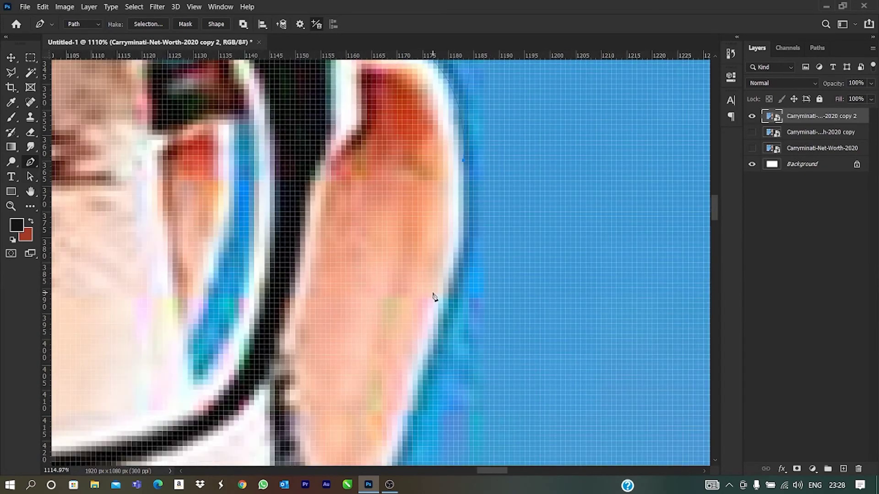
{"action": "scroll", "coordinate": [458, 256], "scroll_direction": "down", "scroll_amount": 1}
{"action": "left_click", "coordinate": [443, 269]}
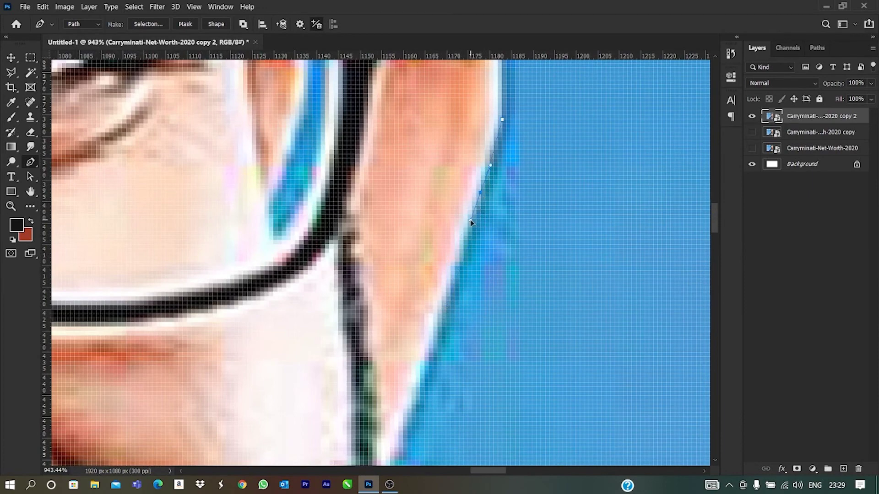
{"action": "scroll", "coordinate": [468, 221], "scroll_direction": "down", "scroll_amount": 4}
{"action": "scroll", "coordinate": [421, 239], "scroll_direction": "down", "scroll_amount": 3}
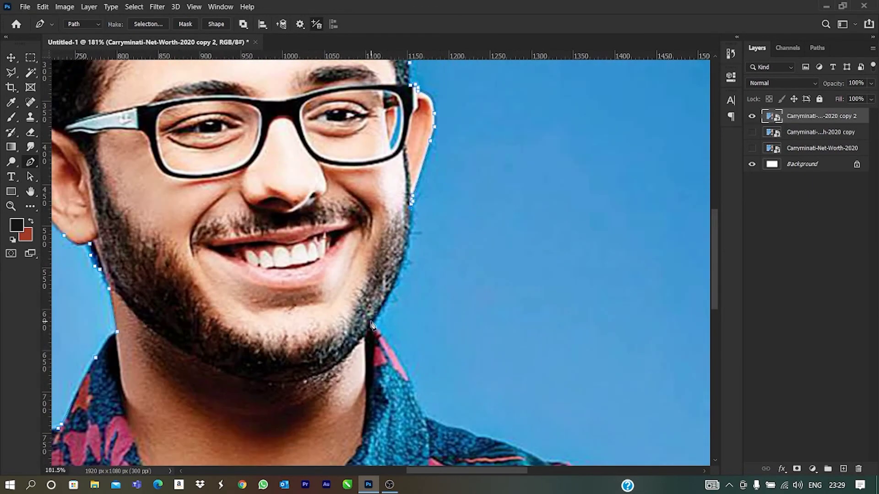
{"action": "left_click", "coordinate": [396, 355]}
{"action": "scroll", "coordinate": [396, 355], "scroll_direction": "up", "scroll_amount": 2}
{"action": "scroll", "coordinate": [387, 347], "scroll_direction": "up", "scroll_amount": 2}
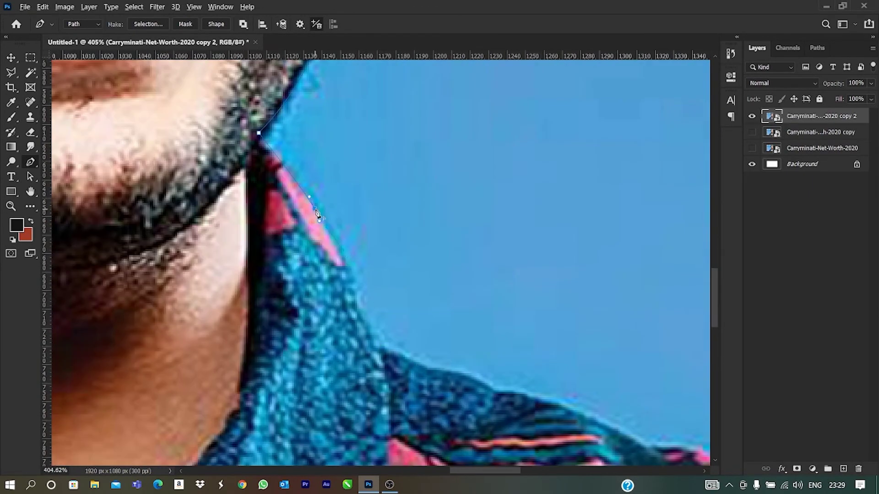
Finish the path along the collar and the curved right shoulder edge
{"action": "left_click", "coordinate": [421, 364]}
{"action": "scroll", "coordinate": [446, 371], "scroll_direction": "up", "scroll_amount": 1}
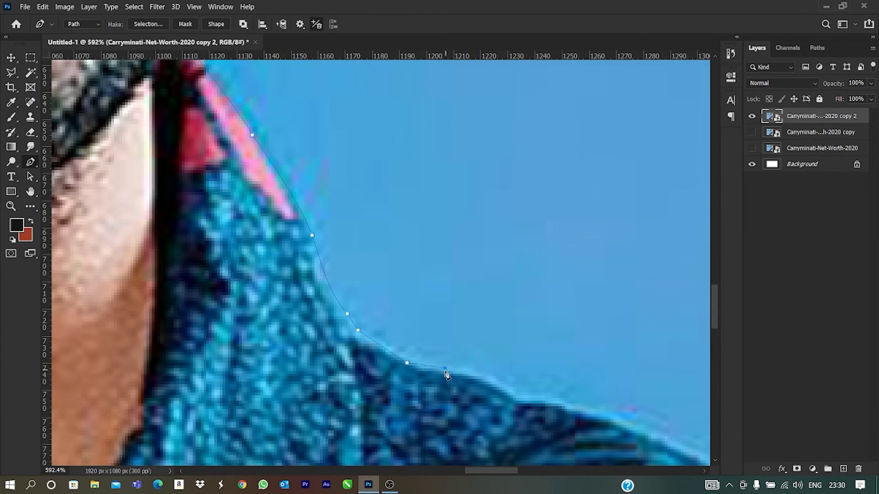
{"action": "left_click", "coordinate": [529, 431]}
{"action": "scroll", "coordinate": [498, 349], "scroll_direction": "up", "scroll_amount": 1}
{"action": "scroll", "coordinate": [504, 348], "scroll_direction": "down", "scroll_amount": 2}
{"action": "left_click_drag", "start_coordinate": [443, 266], "coordinate": [464, 273]}
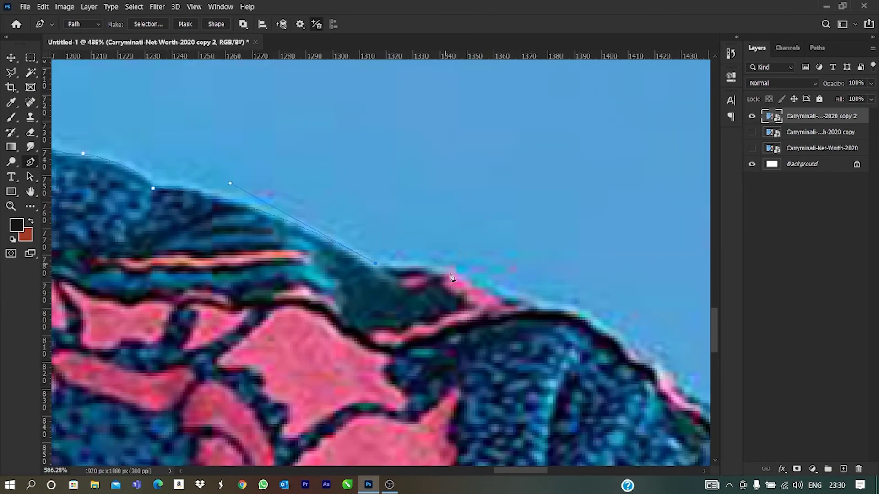
{"action": "scroll", "coordinate": [616, 325], "scroll_direction": "up", "scroll_amount": 1}
{"action": "left_click", "coordinate": [430, 257]}
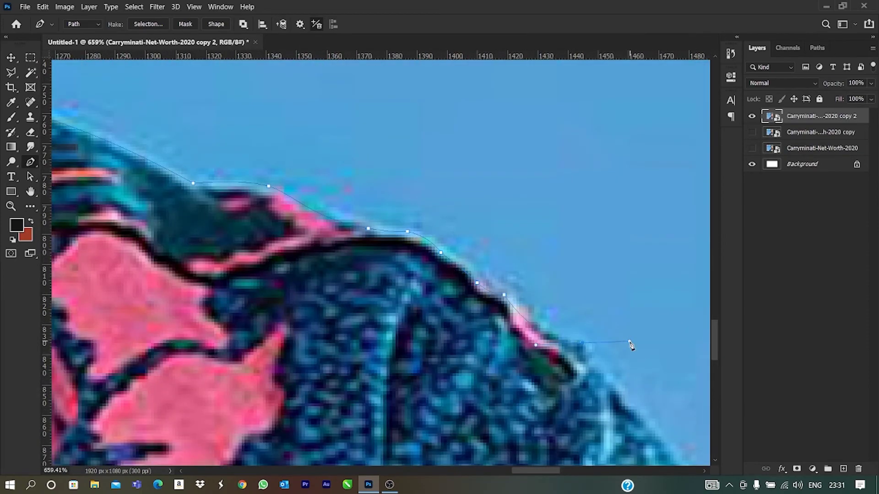
Convert the completed traced path into a selection with Ctrl+Enter
{"action": "scroll", "coordinate": [473, 297], "scroll_direction": "down", "scroll_amount": 3}
{"action": "scroll", "coordinate": [530, 355], "scroll_direction": "down", "scroll_amount": 1}
{"action": "scroll", "coordinate": [530, 352], "scroll_direction": "down", "scroll_amount": 2}
{"action": "scroll", "coordinate": [545, 394], "scroll_direction": "down", "scroll_amount": 1}
{"action": "scroll", "coordinate": [525, 369], "scroll_direction": "down", "scroll_amount": 3}
{"action": "key", "text": "ctrl+Return"}
{"action": "right_click", "coordinate": [799, 117]}
Open Select and Mask (Ctrl+Alt+R) and inspect the selection edges
{"action": "key", "text": "Escape"}
{"action": "key", "text": "ctrl+alt+r"}
{"action": "scroll", "coordinate": [251, 338], "scroll_direction": "up", "scroll_amount": 4}
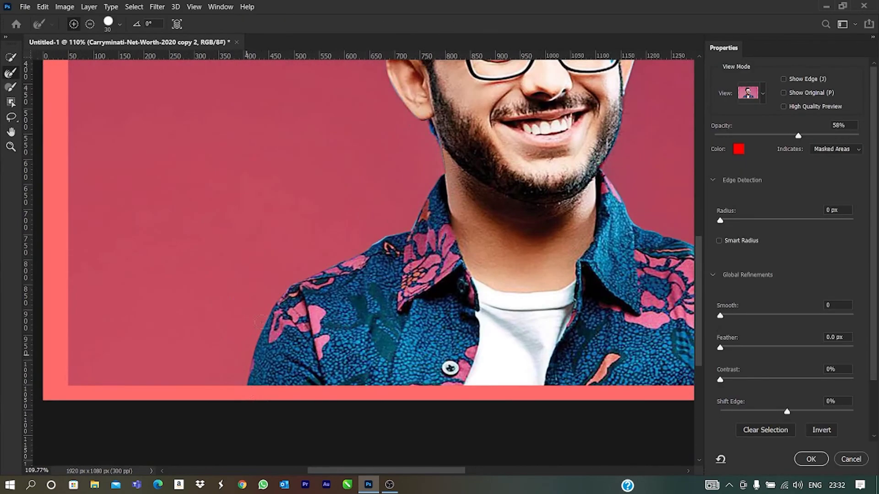
{"action": "scroll", "coordinate": [312, 274], "scroll_direction": "down", "scroll_amount": 2}
{"action": "scroll", "coordinate": [412, 206], "scroll_direction": "up", "scroll_amount": 5}
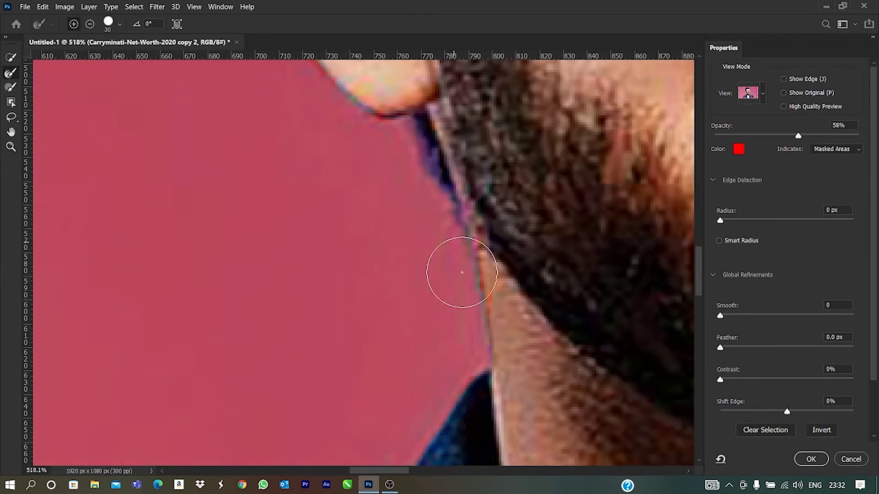
{"action": "scroll", "coordinate": [389, 179], "scroll_direction": "down", "scroll_amount": 2}
{"action": "scroll", "coordinate": [418, 169], "scroll_direction": "down", "scroll_amount": 3}
{"action": "scroll", "coordinate": [447, 182], "scroll_direction": "up", "scroll_amount": 4}
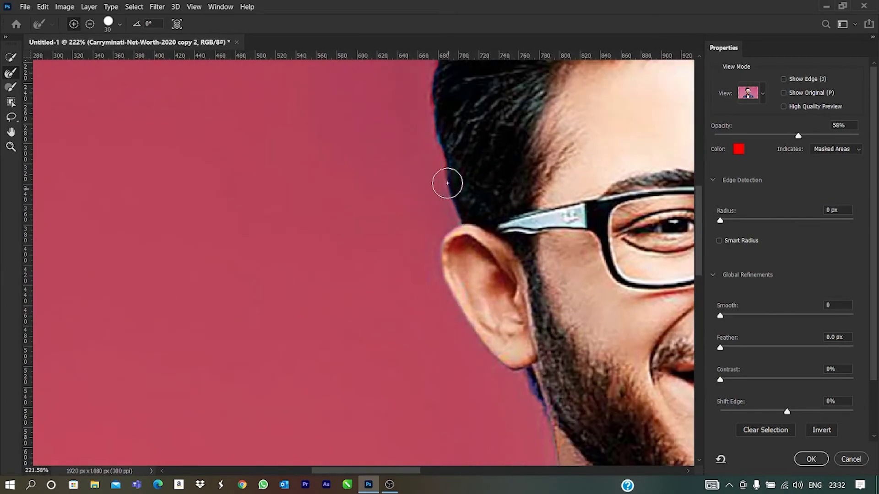
{"action": "scroll", "coordinate": [345, 257], "scroll_direction": "down", "scroll_amount": 1}
{"action": "scroll", "coordinate": [344, 258], "scroll_direction": "up", "scroll_amount": 1}
{"action": "scroll", "coordinate": [277, 271], "scroll_direction": "up", "scroll_amount": 1}
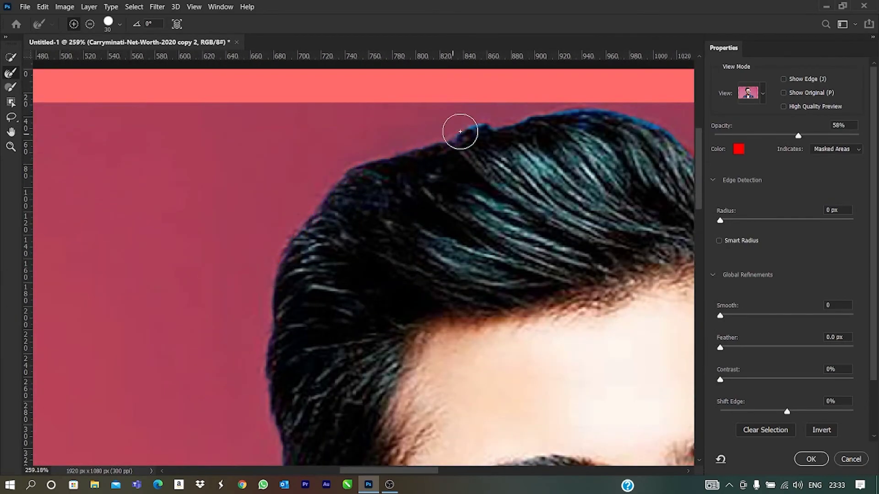
{"action": "scroll", "coordinate": [265, 229], "scroll_direction": "down", "scroll_amount": 2}
Refine the fine hair strands with a progressively smaller Refine Edge Brush
{"action": "key", "text": "bracketleft"}
{"action": "key", "text": "bracketleft"}
{"action": "scroll", "coordinate": [275, 247], "scroll_direction": "up", "scroll_amount": 1}
{"action": "scroll", "coordinate": [298, 274], "scroll_direction": "up", "scroll_amount": 1}
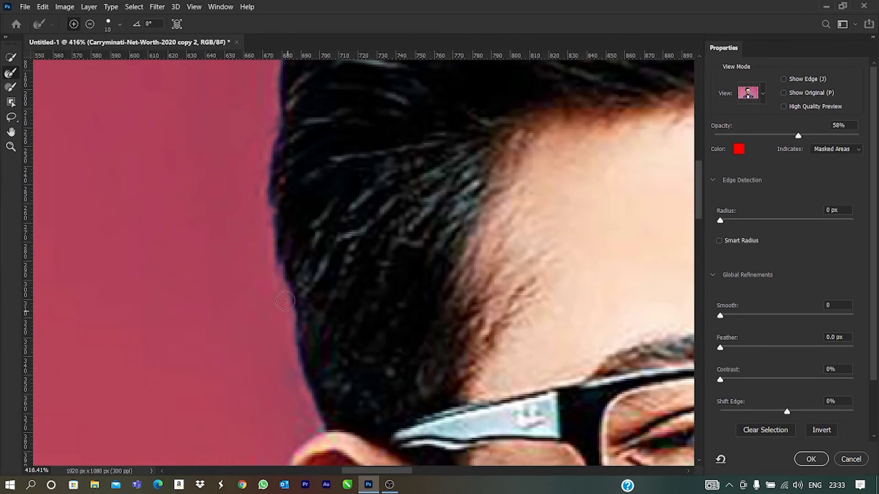
{"action": "scroll", "coordinate": [314, 289], "scroll_direction": "up", "scroll_amount": 1}
{"action": "scroll", "coordinate": [229, 212], "scroll_direction": "up", "scroll_amount": 1}
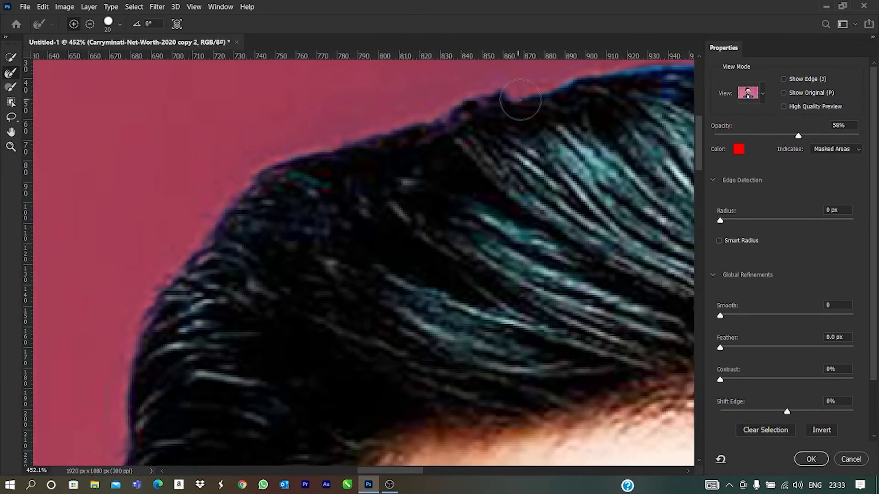
{"action": "scroll", "coordinate": [282, 205], "scroll_direction": "down", "scroll_amount": 1}
{"action": "key", "text": "bracketleft"}
{"action": "key", "text": "bracketleft"}
{"action": "key", "text": "bracketleft"}
{"action": "scroll", "coordinate": [239, 188], "scroll_direction": "up", "scroll_amount": 4}
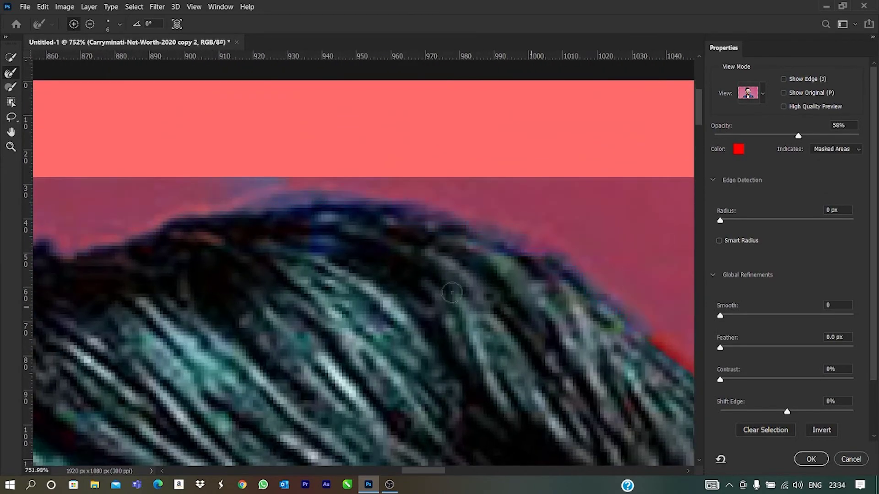
{"action": "scroll", "coordinate": [641, 326], "scroll_direction": "down", "scroll_amount": 3}
{"action": "scroll", "coordinate": [294, 224], "scroll_direction": "down", "scroll_amount": 1}
Enlarge the Refine Edge Brush and finish cleaning the remaining edges
{"action": "key", "text": "bracketright"}
{"action": "key", "text": "bracketright"}
{"action": "key", "text": "bracketright"}
{"action": "scroll", "coordinate": [379, 229], "scroll_direction": "up", "scroll_amount": 2}
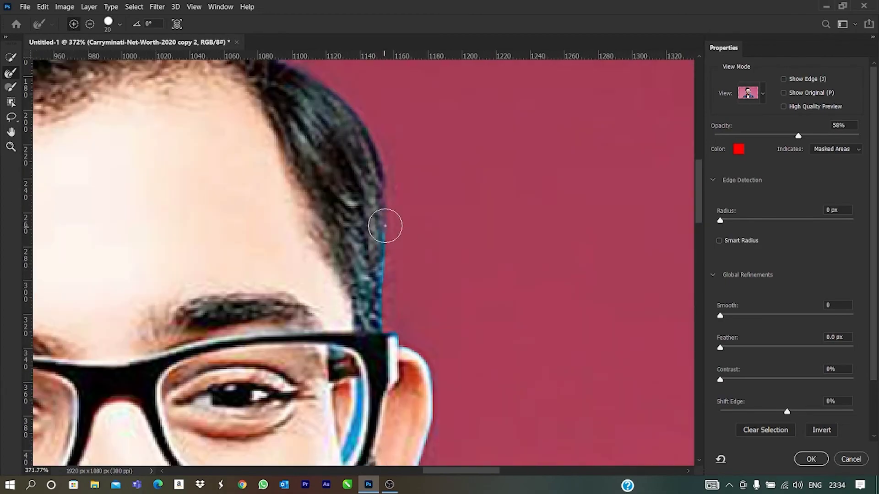
{"action": "scroll", "coordinate": [379, 229], "scroll_direction": "down", "scroll_amount": 3}
{"action": "scroll", "coordinate": [322, 440], "scroll_direction": "up", "scroll_amount": 3}
{"action": "scroll", "coordinate": [322, 441], "scroll_direction": "down", "scroll_amount": 2}
{"action": "scroll", "coordinate": [314, 294], "scroll_direction": "down", "scroll_amount": 2}
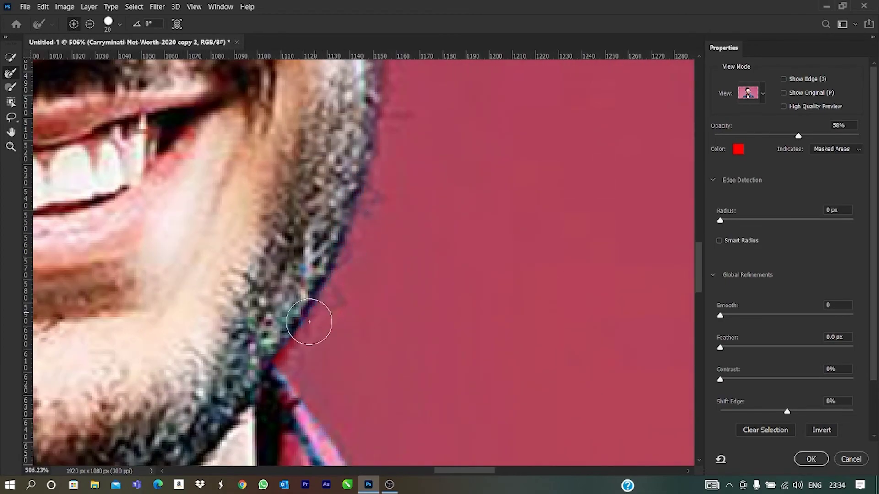
{"action": "scroll", "coordinate": [293, 229], "scroll_direction": "up", "scroll_amount": 1}
{"action": "scroll", "coordinate": [424, 384], "scroll_direction": "down", "scroll_amount": 3}
{"action": "scroll", "coordinate": [546, 372], "scroll_direction": "up", "scroll_amount": 1}
{"action": "scroll", "coordinate": [545, 372], "scroll_direction": "down", "scroll_amount": 1}
{"action": "scroll", "coordinate": [530, 400], "scroll_direction": "down", "scroll_amount": 3}
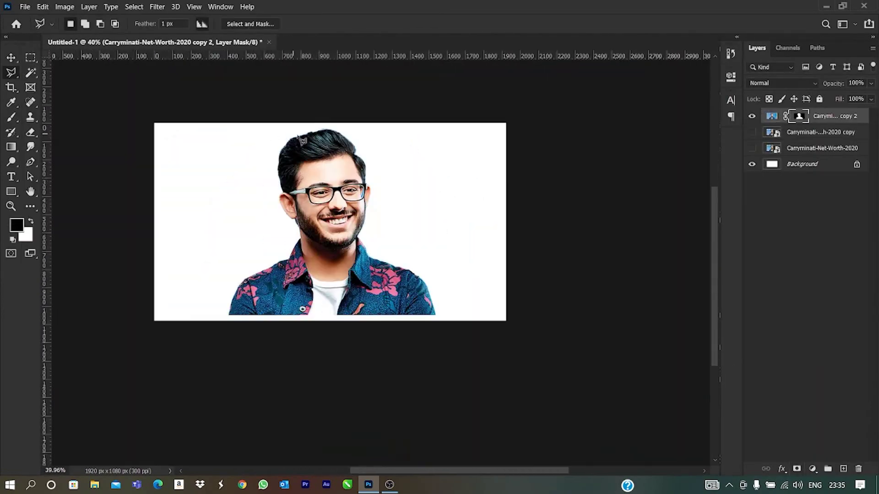
Paint out the blue fringe beside the glasses arm on the layer mask with a small brush
{"action": "key", "text": "p"}
{"action": "scroll", "coordinate": [412, 228], "scroll_direction": "up", "scroll_amount": 2}
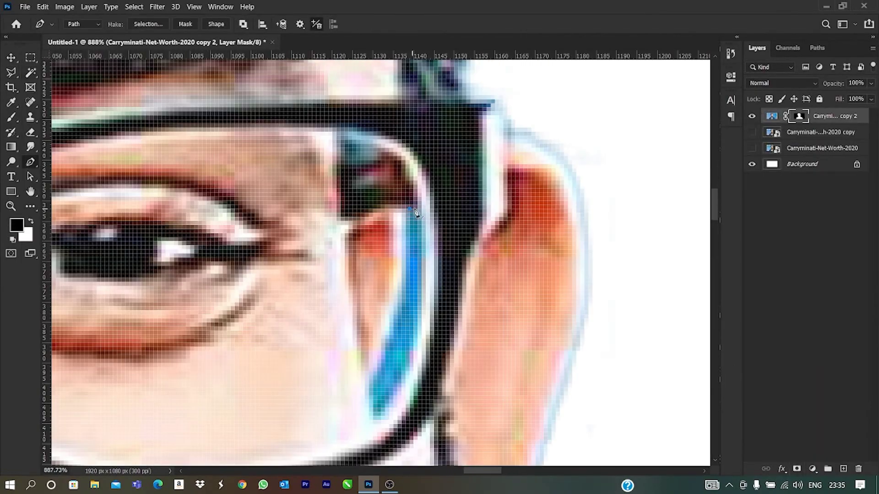
{"action": "left_click", "coordinate": [419, 306]}
{"action": "scroll", "coordinate": [642, 269], "scroll_direction": "down", "scroll_amount": 5}
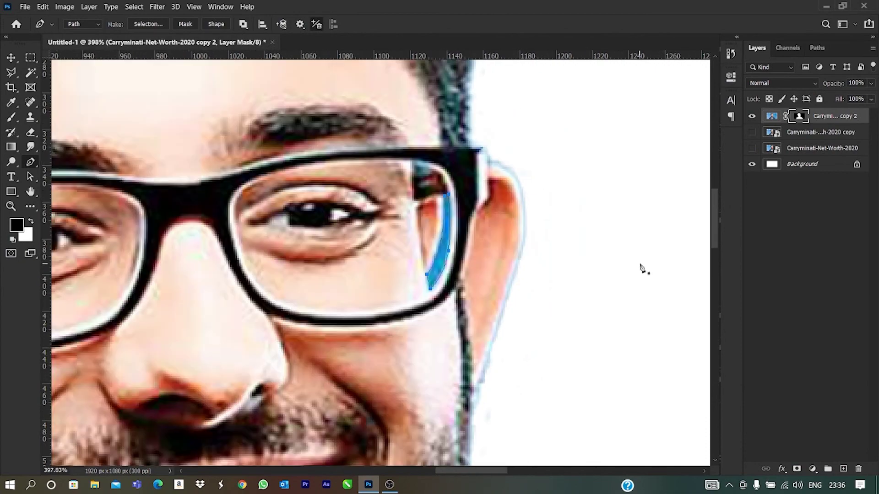
{"action": "key", "text": "b"}
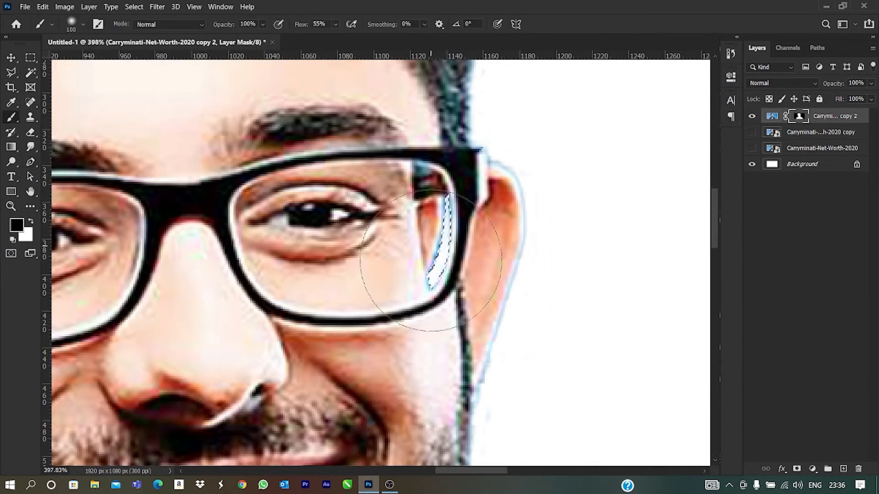
{"action": "scroll", "coordinate": [275, 229], "scroll_direction": "down", "scroll_amount": 5}
{"action": "key", "text": "bracketright"}
{"action": "key", "text": "bracketright"}
{"action": "key", "text": "bracketright"}
{"action": "scroll", "coordinate": [291, 283], "scroll_direction": "up", "scroll_amount": 5}
{"action": "key", "text": "bracketleft"}
{"action": "key", "text": "bracketleft"}
{"action": "key", "text": "bracketleft"}
{"action": "scroll", "coordinate": [291, 189], "scroll_direction": "up", "scroll_amount": 3}
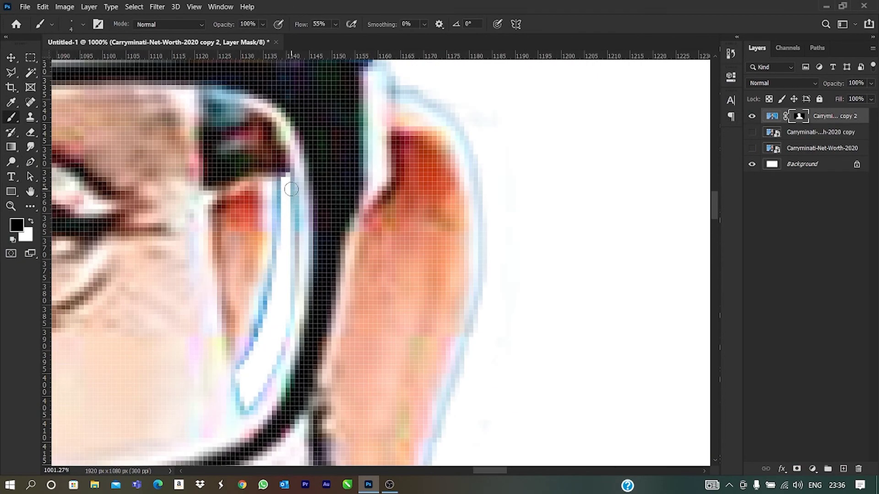
{"action": "scroll", "coordinate": [274, 359], "scroll_direction": "up", "scroll_amount": 2}
{"action": "left_click_drag", "start_coordinate": [237, 353], "coordinate": [261, 247]}
{"action": "scroll", "coordinate": [284, 132], "scroll_direction": "down", "scroll_amount": 1}
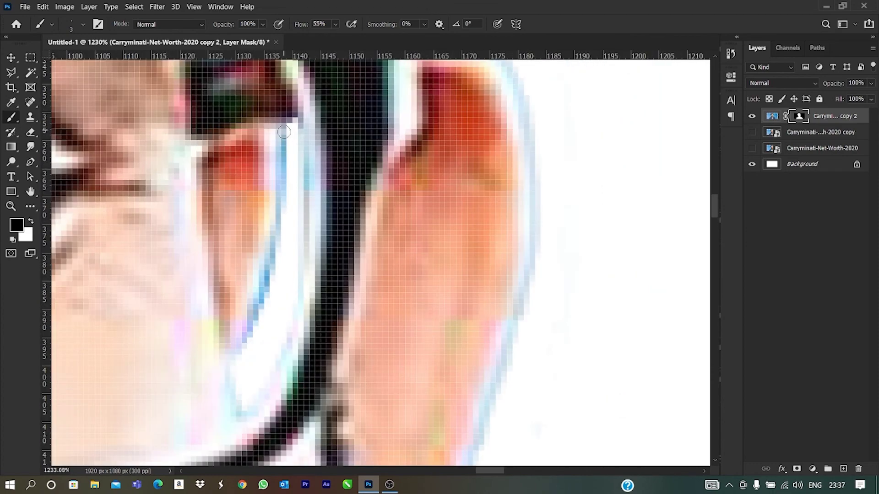
{"action": "scroll", "coordinate": [282, 356], "scroll_direction": "down", "scroll_amount": 2}
{"action": "scroll", "coordinate": [329, 167], "scroll_direction": "down", "scroll_amount": 3}
{"action": "scroll", "coordinate": [308, 358], "scroll_direction": "up", "scroll_amount": 3}
Touch up the mask edges around the ear and hair outline, resizing the brush as needed
{"action": "key", "text": "bracketright"}
{"action": "key", "text": "bracketright"}
{"action": "key", "text": "bracketright"}
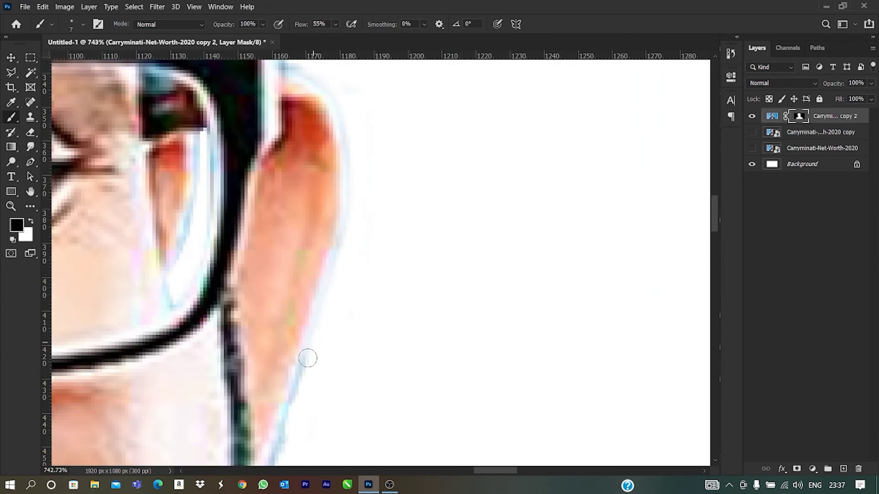
{"action": "scroll", "coordinate": [360, 275], "scroll_direction": "down", "scroll_amount": 2}
{"action": "scroll", "coordinate": [361, 284], "scroll_direction": "down", "scroll_amount": 1}
{"action": "scroll", "coordinate": [371, 187], "scroll_direction": "up", "scroll_amount": 2}
{"action": "key", "text": "bracketleft"}
{"action": "key", "text": "bracketleft"}
{"action": "key", "text": "bracketleft"}
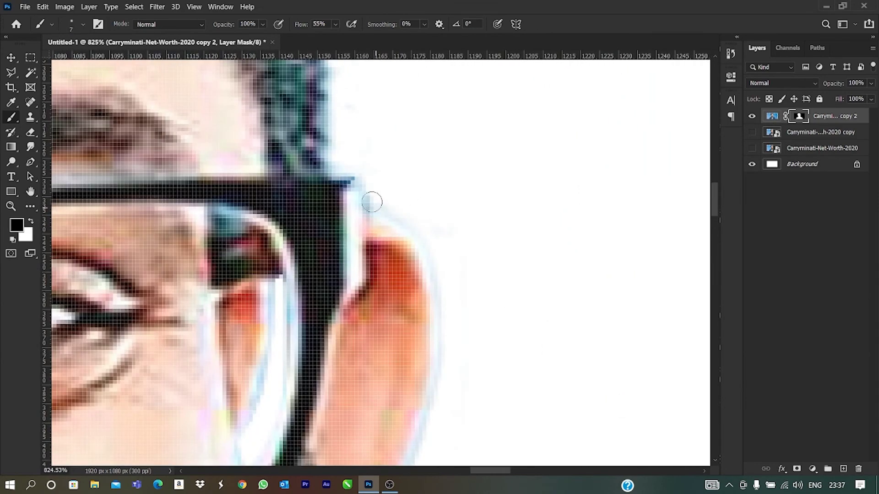
{"action": "scroll", "coordinate": [229, 257], "scroll_direction": "down", "scroll_amount": 3}
{"action": "scroll", "coordinate": [356, 146], "scroll_direction": "up", "scroll_amount": 1}
{"action": "key", "text": "bracketright"}
{"action": "key", "text": "bracketright"}
{"action": "key", "text": "bracketright"}
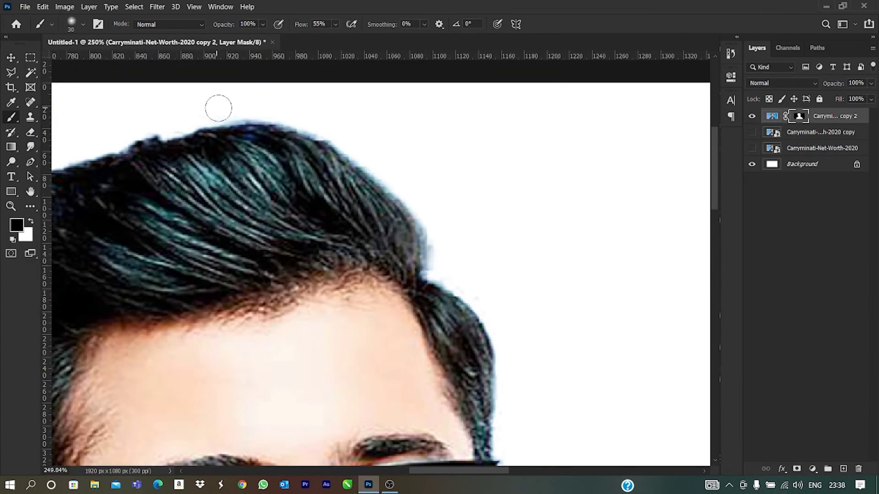
{"action": "scroll", "coordinate": [436, 239], "scroll_direction": "down", "scroll_amount": 1}
{"action": "scroll", "coordinate": [256, 402], "scroll_direction": "down", "scroll_amount": 2}
{"action": "scroll", "coordinate": [261, 172], "scroll_direction": "up", "scroll_amount": 2}
{"action": "scroll", "coordinate": [311, 170], "scroll_direction": "down", "scroll_amount": 2}
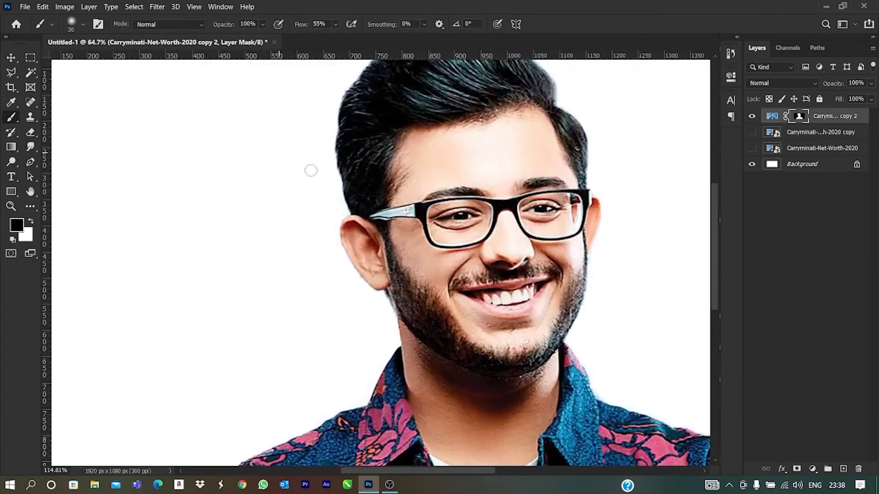
{"action": "scroll", "coordinate": [310, 171], "scroll_direction": "up", "scroll_amount": 4}
{"action": "scroll", "coordinate": [429, 417], "scroll_direction": "down", "scroll_amount": 6}
Grade the portrait in Camera Raw: warmer temperature, purplish tint, more vibrance, lowered highlights and lifted darks
{"action": "key", "text": "ctrl+0"}
{"action": "left_click", "coordinate": [157, 6]}
{"action": "left_click", "coordinate": [187, 71]}
{"action": "left_click", "coordinate": [188, 71]}
{"action": "mouse_move", "coordinate": [667, 179]}
{"action": "left_mouse_down"}
{"action": "mouse_move", "coordinate": [683, 180]}
{"action": "mouse_move", "coordinate": [647, 196]}
{"action": "mouse_move", "coordinate": [696, 193]}
{"action": "left_mouse_up"}
{"action": "mouse_move", "coordinate": [667, 363]}
{"action": "left_mouse_down"}
{"action": "mouse_move", "coordinate": [694, 363]}
{"action": "mouse_move", "coordinate": [659, 376]}
{"action": "left_mouse_up"}
{"action": "left_click", "coordinate": [635, 144]}
{"action": "left_click", "coordinate": [636, 162]}
{"action": "left_click_drag", "start_coordinate": [700, 206], "coordinate": [700, 220]}
{"action": "left_click_drag", "start_coordinate": [646, 266], "coordinate": [646, 258]}
{"action": "key", "text": "Return"}
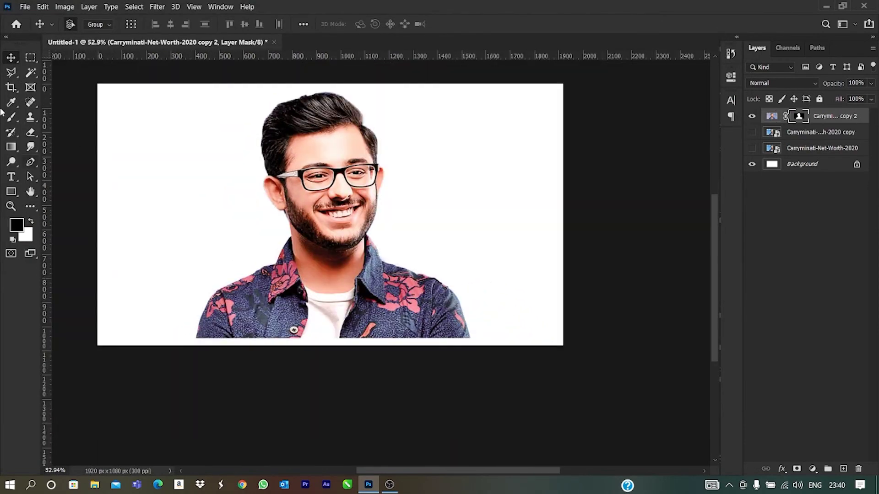
{"action": "key", "text": "b"}
{"action": "left_click", "coordinate": [799, 116]}
Duplicate the portrait layer with Ctrl+J and brush the bottom of the photo to white
{"action": "key", "text": "ctrl+j"}
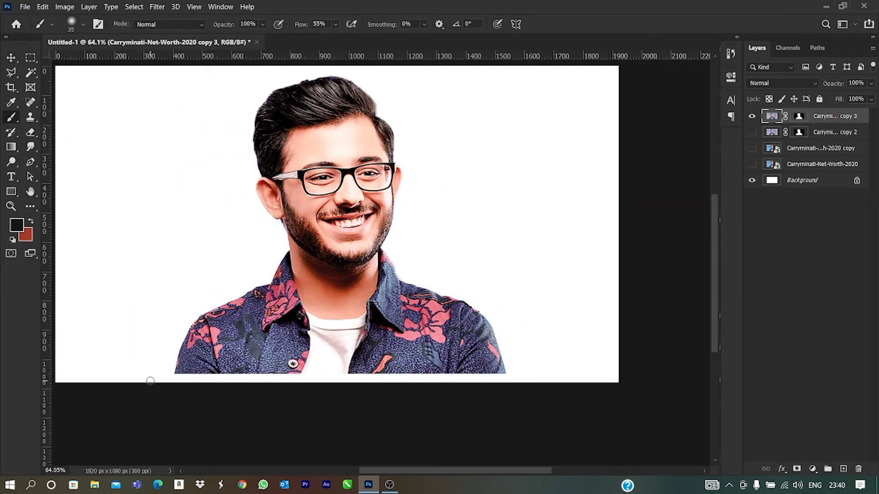
{"action": "left_click_drag", "start_coordinate": [261, 421], "coordinate": [160, 403]}
{"action": "key", "text": "v"}
{"action": "scroll", "coordinate": [385, 96], "scroll_direction": "up", "scroll_amount": 5}
{"action": "scroll", "coordinate": [378, 194], "scroll_direction": "down", "scroll_amount": 2}
{"action": "scroll", "coordinate": [378, 195], "scroll_direction": "down", "scroll_amount": 2}
{"action": "scroll", "coordinate": [378, 194], "scroll_direction": "up", "scroll_amount": 3}
{"action": "scroll", "coordinate": [378, 195], "scroll_direction": "up", "scroll_amount": 3}
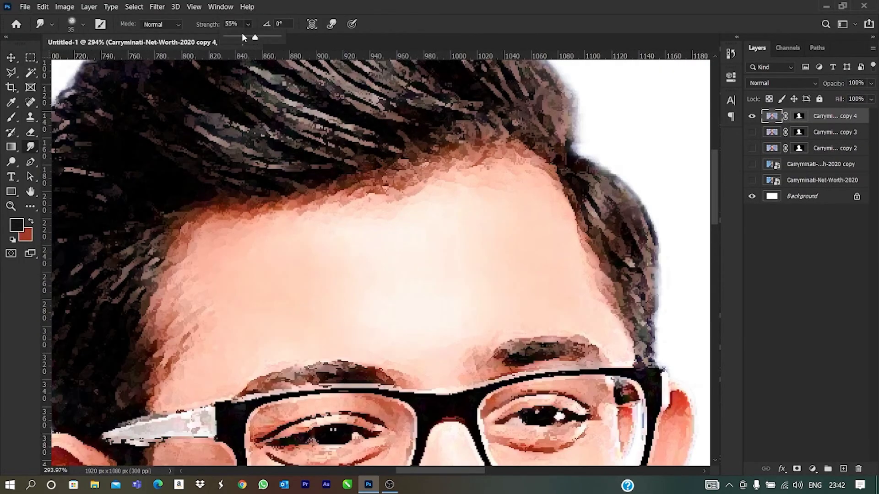
{"action": "scroll", "coordinate": [510, 232], "scroll_direction": "down", "scroll_amount": 3}
Smudge the forehead and eyebrows into soft strokes with a smaller smudge brush
{"action": "scroll", "coordinate": [490, 173], "scroll_direction": "up", "scroll_amount": 5}
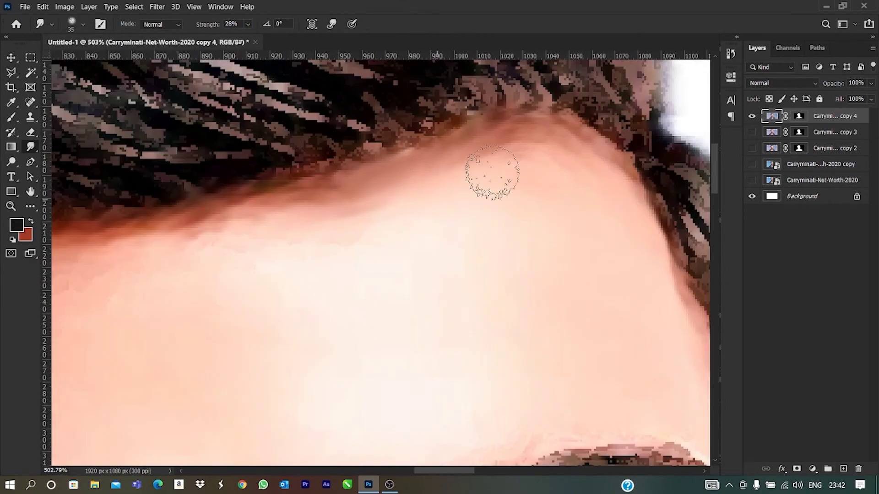
{"action": "scroll", "coordinate": [435, 181], "scroll_direction": "down", "scroll_amount": 1}
{"action": "scroll", "coordinate": [383, 206], "scroll_direction": "down", "scroll_amount": 2}
{"action": "scroll", "coordinate": [305, 337], "scroll_direction": "down", "scroll_amount": 1}
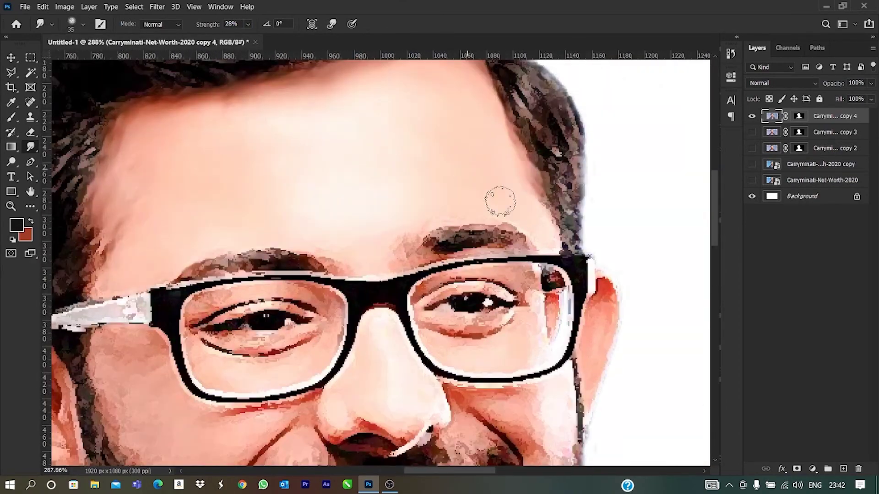
{"action": "scroll", "coordinate": [436, 166], "scroll_direction": "down", "scroll_amount": 3}
{"action": "key", "text": "bracketleft"}
{"action": "key", "text": "bracketleft"}
{"action": "key", "text": "bracketleft"}
{"action": "scroll", "coordinate": [412, 229], "scroll_direction": "up", "scroll_amount": 2}
{"action": "scroll", "coordinate": [352, 178], "scroll_direction": "up", "scroll_amount": 4}
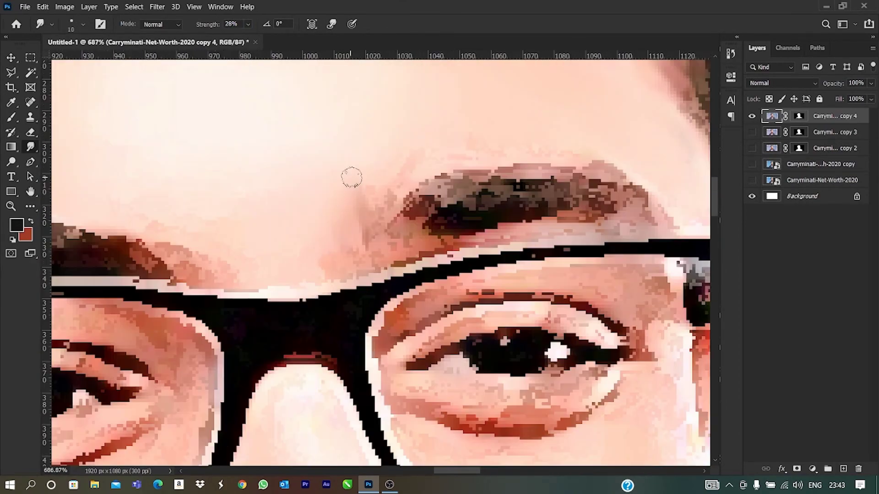
{"action": "scroll", "coordinate": [495, 181], "scroll_direction": "up", "scroll_amount": 2}
{"action": "scroll", "coordinate": [478, 193], "scroll_direction": "down", "scroll_amount": 1}
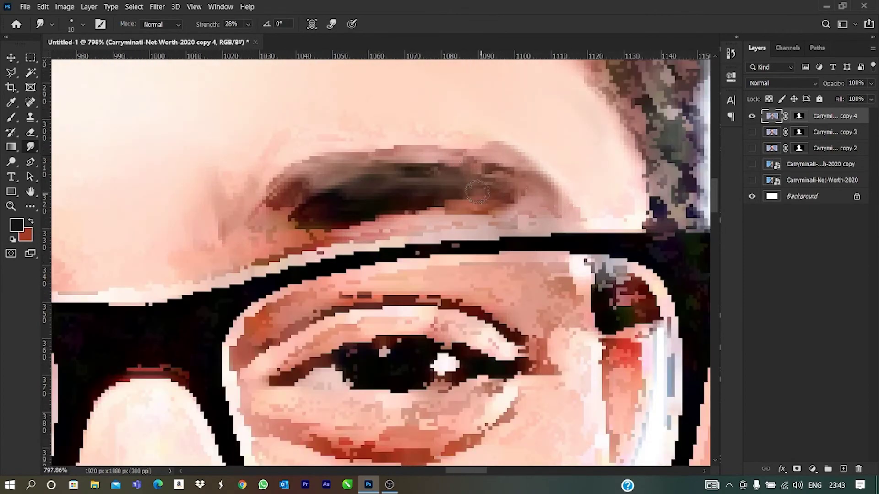
{"action": "scroll", "coordinate": [260, 161], "scroll_direction": "down", "scroll_amount": 1}
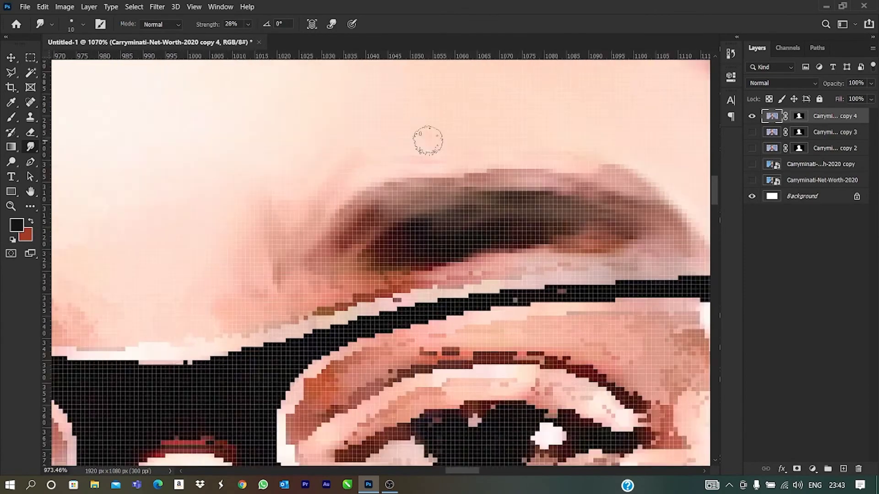
{"action": "scroll", "coordinate": [430, 137], "scroll_direction": "down", "scroll_amount": 2}
{"action": "scroll", "coordinate": [525, 147], "scroll_direction": "up", "scroll_amount": 1}
{"action": "scroll", "coordinate": [257, 199], "scroll_direction": "down", "scroll_amount": 3}
{"action": "scroll", "coordinate": [386, 261], "scroll_direction": "up", "scroll_amount": 5}
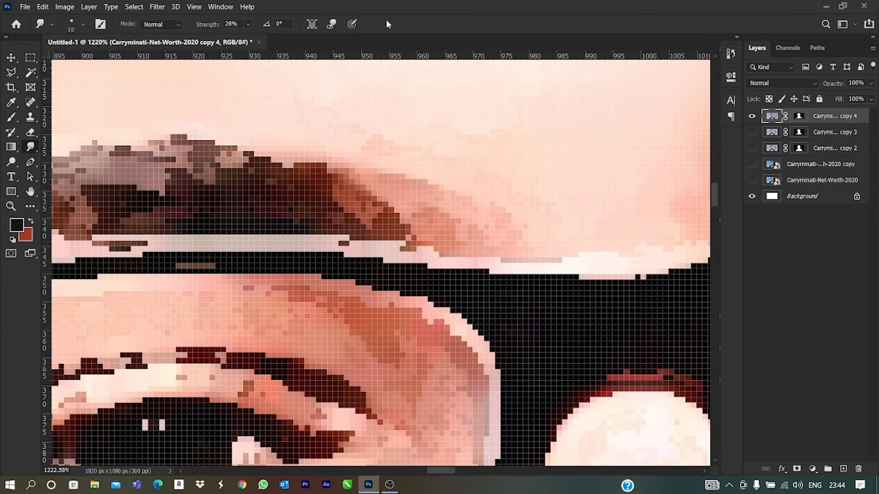
{"action": "scroll", "coordinate": [393, 181], "scroll_direction": "down", "scroll_amount": 2}
{"action": "scroll", "coordinate": [366, 183], "scroll_direction": "down", "scroll_amount": 1}
{"action": "scroll", "coordinate": [331, 188], "scroll_direction": "up", "scroll_amount": 1}
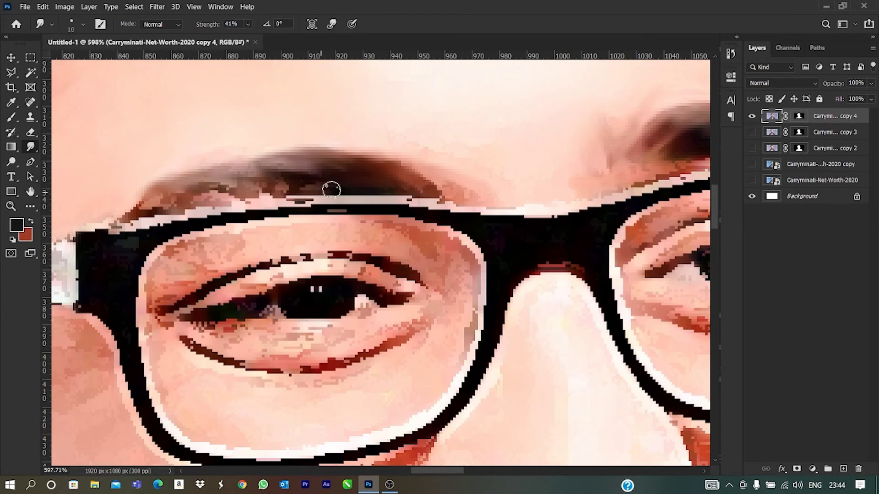
{"action": "scroll", "coordinate": [185, 180], "scroll_direction": "down", "scroll_amount": 1}
{"action": "scroll", "coordinate": [185, 181], "scroll_direction": "down", "scroll_amount": 3}
{"action": "scroll", "coordinate": [163, 176], "scroll_direction": "up", "scroll_amount": 2}
{"action": "scroll", "coordinate": [157, 182], "scroll_direction": "up", "scroll_amount": 1}
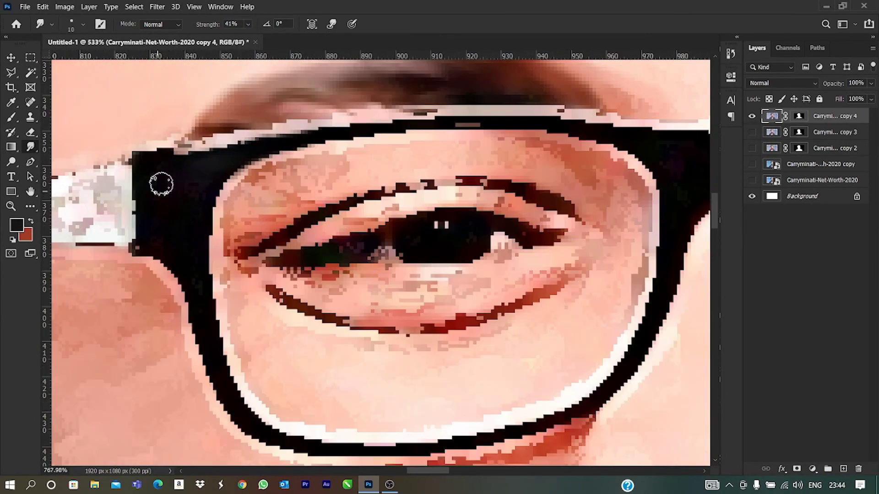
Smooth the skin inside the left lens around the eye, adjusting the smudge brush size
{"action": "scroll", "coordinate": [503, 129], "scroll_direction": "down", "scroll_amount": 3}
{"action": "scroll", "coordinate": [365, 128], "scroll_direction": "down", "scroll_amount": 2}
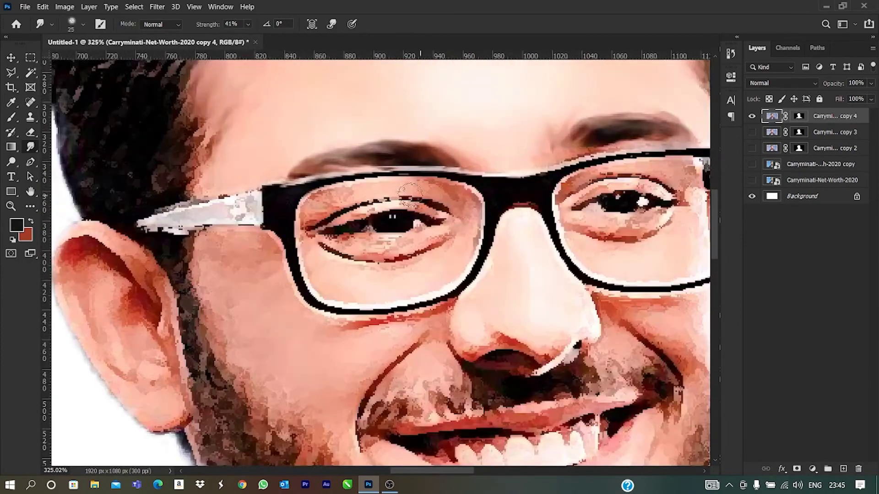
{"action": "scroll", "coordinate": [320, 286], "scroll_direction": "up", "scroll_amount": 4}
{"action": "scroll", "coordinate": [320, 286], "scroll_direction": "up", "scroll_amount": 1}
{"action": "scroll", "coordinate": [298, 302], "scroll_direction": "down", "scroll_amount": 2}
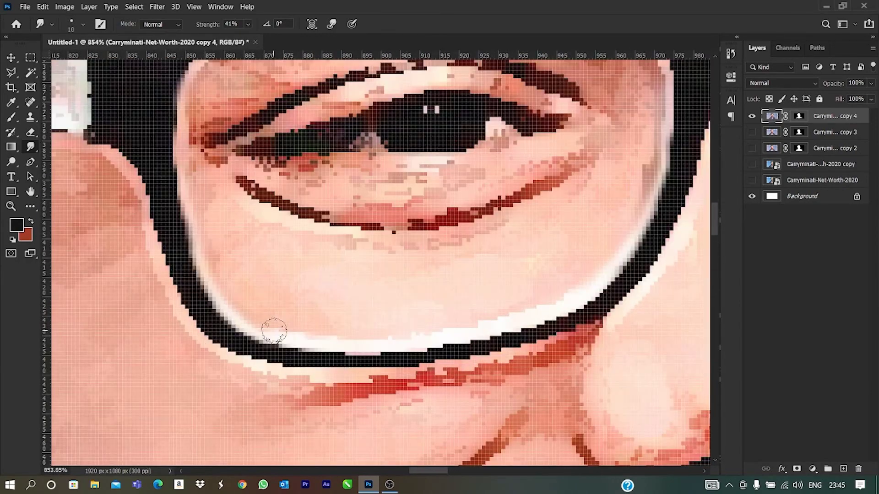
{"action": "scroll", "coordinate": [284, 320], "scroll_direction": "down", "scroll_amount": 2}
{"action": "scroll", "coordinate": [354, 215], "scroll_direction": "up", "scroll_amount": 1}
{"action": "scroll", "coordinate": [357, 237], "scroll_direction": "up", "scroll_amount": 2}
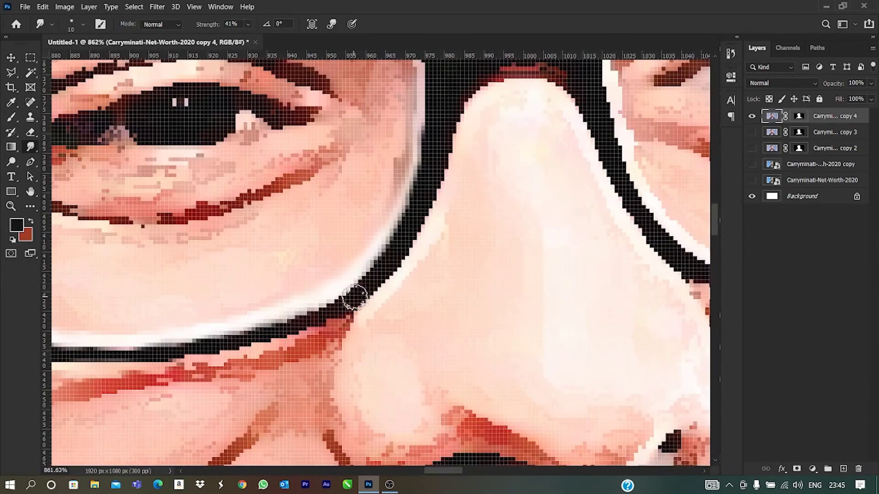
{"action": "scroll", "coordinate": [275, 183], "scroll_direction": "down", "scroll_amount": 3}
{"action": "scroll", "coordinate": [178, 102], "scroll_direction": "up", "scroll_amount": 2}
{"action": "scroll", "coordinate": [177, 102], "scroll_direction": "down", "scroll_amount": 1}
{"action": "scroll", "coordinate": [275, 114], "scroll_direction": "up", "scroll_amount": 1}
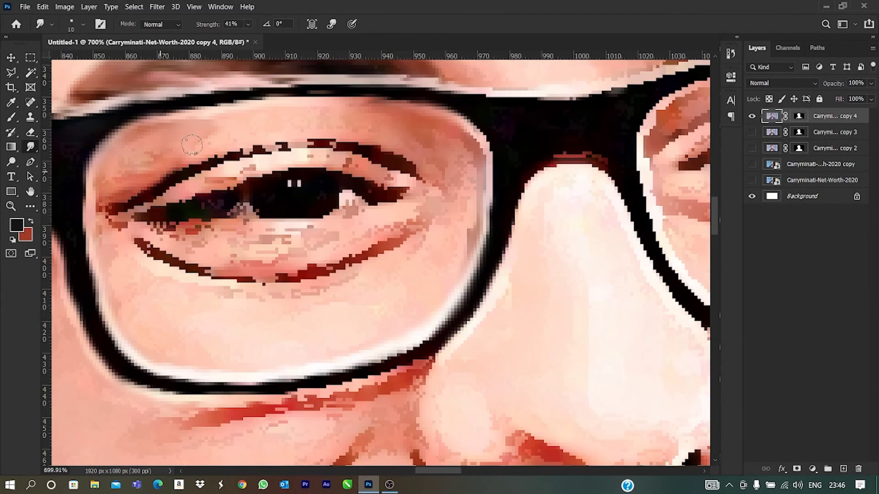
{"action": "scroll", "coordinate": [359, 129], "scroll_direction": "up", "scroll_amount": 1}
{"action": "scroll", "coordinate": [438, 135], "scroll_direction": "down", "scroll_amount": 2}
{"action": "scroll", "coordinate": [321, 183], "scroll_direction": "up", "scroll_amount": 1}
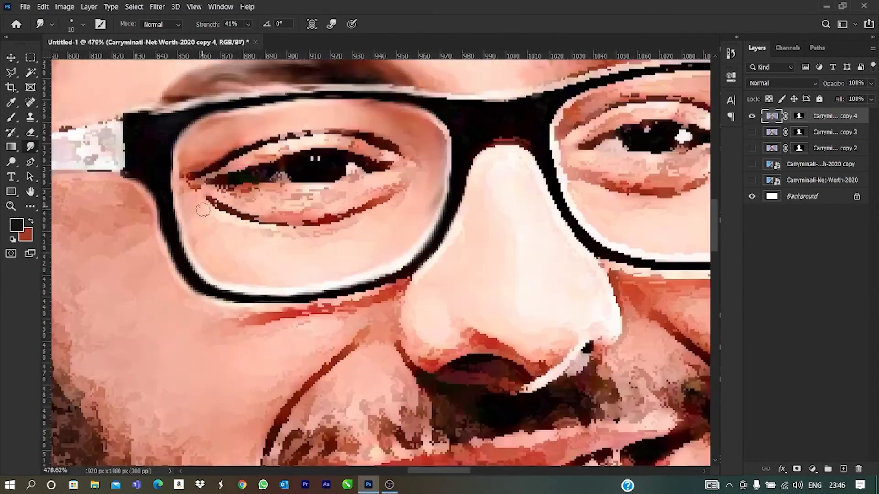
{"action": "scroll", "coordinate": [259, 203], "scroll_direction": "up", "scroll_amount": 1}
{"action": "key", "text": "bracketright"}
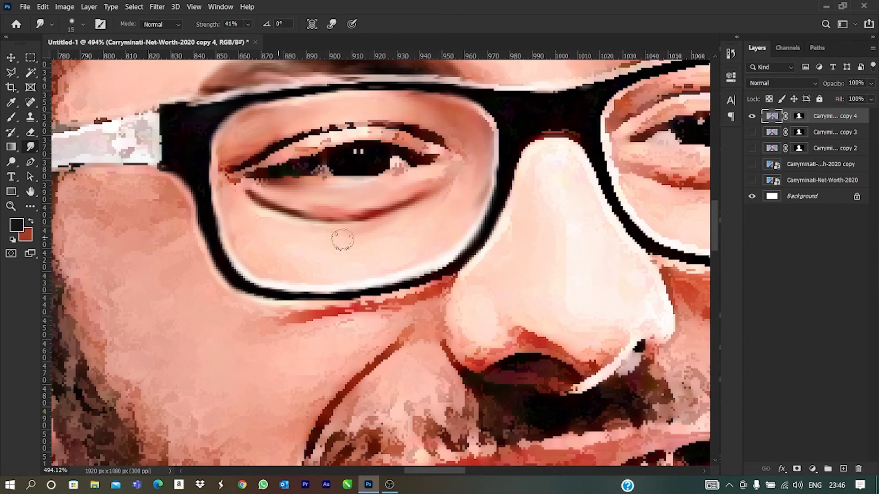
{"action": "scroll", "coordinate": [279, 224], "scroll_direction": "down", "scroll_amount": 2}
{"action": "scroll", "coordinate": [412, 183], "scroll_direction": "up", "scroll_amount": 2}
{"action": "scroll", "coordinate": [581, 196], "scroll_direction": "up", "scroll_amount": 1}
{"action": "key", "text": "bracketleft"}
{"action": "key", "text": "bracketleft"}
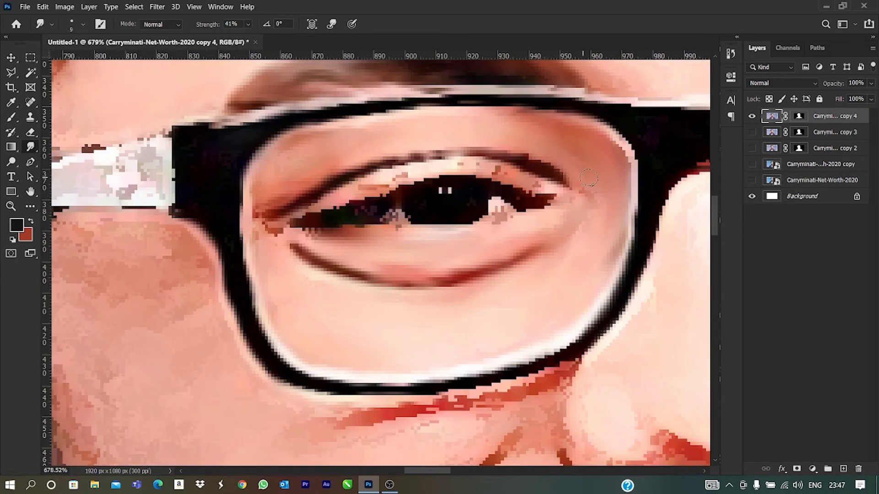
Smear the eyelashes at the eye's outer corner, resizing the smudge brush
{"action": "left_click_drag", "start_coordinate": [552, 187], "coordinate": [522, 213]}
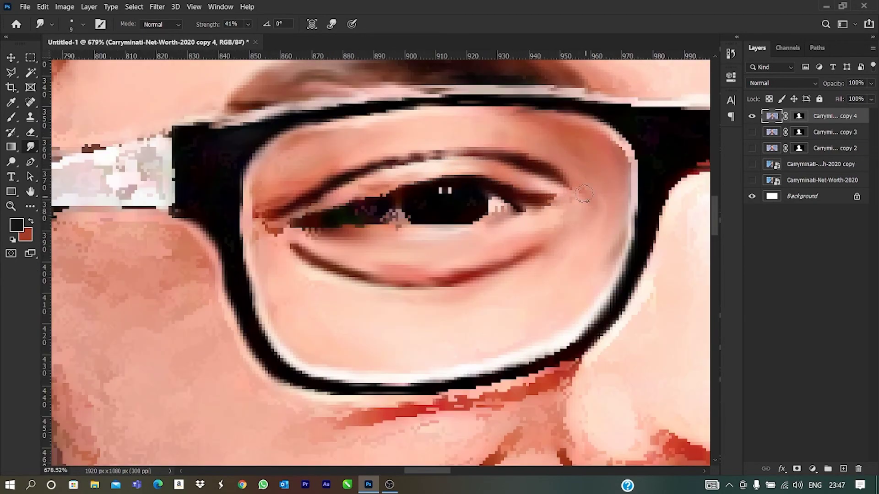
{"action": "scroll", "coordinate": [393, 186], "scroll_direction": "down", "scroll_amount": 2}
{"action": "scroll", "coordinate": [412, 192], "scroll_direction": "up", "scroll_amount": 2}
{"action": "scroll", "coordinate": [539, 200], "scroll_direction": "up", "scroll_amount": 1}
{"action": "key", "text": "bracketleft"}
{"action": "key", "text": "bracketleft"}
{"action": "key", "text": "bracketleft"}
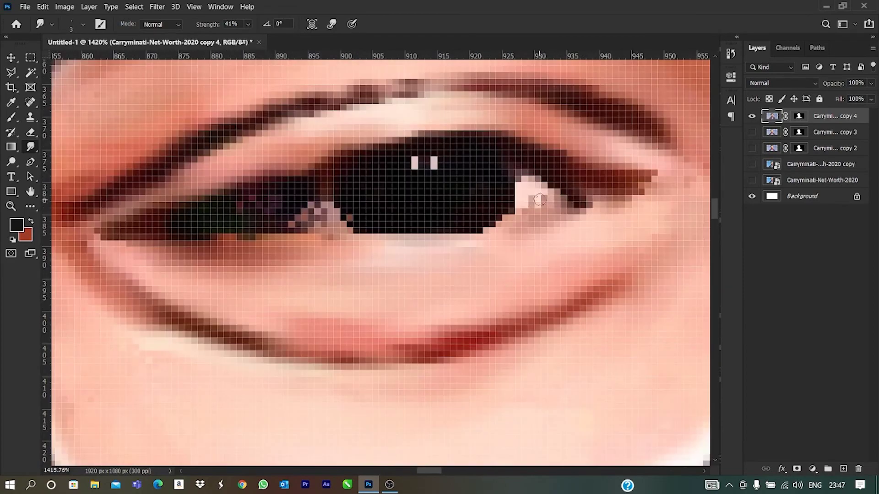
{"action": "scroll", "coordinate": [294, 220], "scroll_direction": "down", "scroll_amount": 2}
{"action": "scroll", "coordinate": [307, 220], "scroll_direction": "up", "scroll_amount": 2}
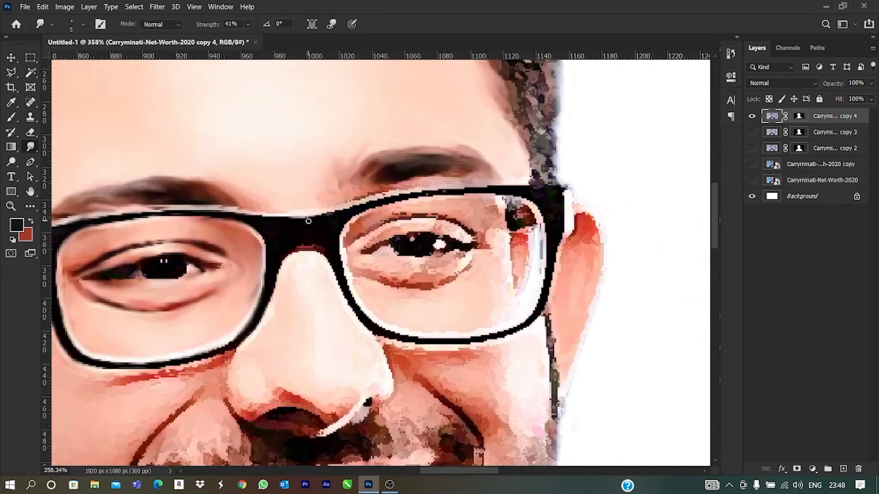
{"action": "scroll", "coordinate": [257, 269], "scroll_direction": "up", "scroll_amount": 1}
{"action": "key", "text": "bracketright"}
{"action": "key", "text": "bracketright"}
{"action": "key", "text": "bracketright"}
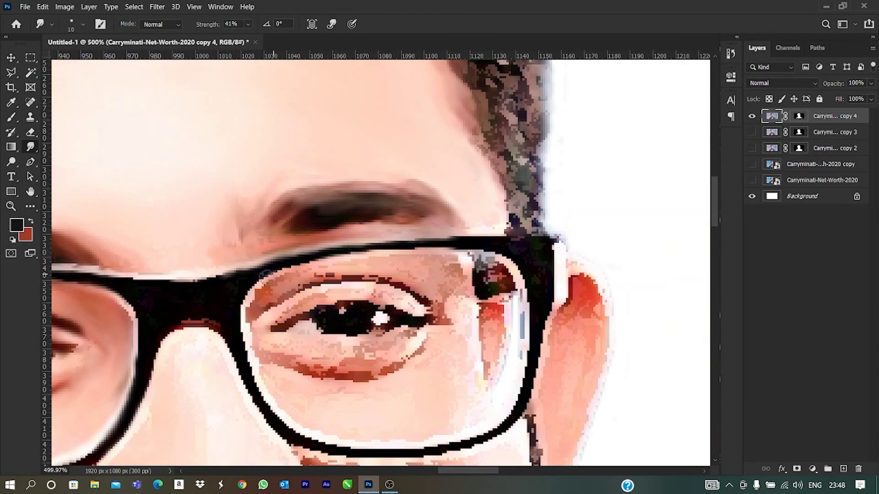
{"action": "scroll", "coordinate": [264, 278], "scroll_direction": "down", "scroll_amount": 1}
{"action": "scroll", "coordinate": [483, 399], "scroll_direction": "up", "scroll_amount": 1}
{"action": "scroll", "coordinate": [527, 325], "scroll_direction": "down", "scroll_amount": 1}
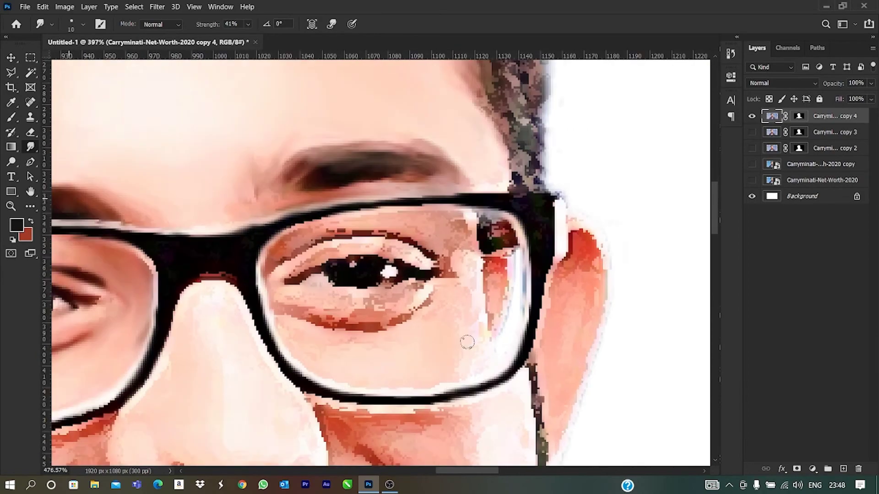
{"action": "key", "text": "bracketright"}
{"action": "key", "text": "bracketright"}
{"action": "scroll", "coordinate": [480, 339], "scroll_direction": "down", "scroll_amount": 1}
{"action": "scroll", "coordinate": [502, 356], "scroll_direction": "up", "scroll_amount": 2}
Smear the red under the glasses frame downward and finely smooth the surrounding skin
{"action": "left_click_drag", "start_coordinate": [524, 279], "coordinate": [524, 335]}
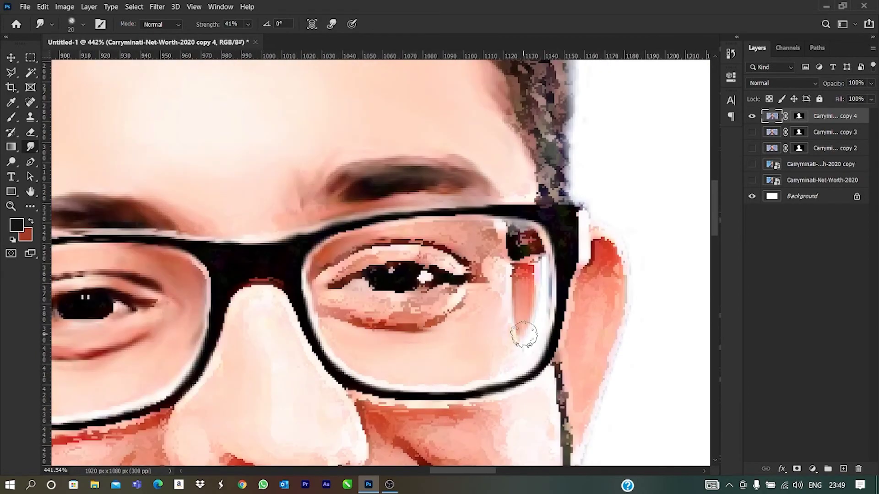
{"action": "scroll", "coordinate": [457, 304], "scroll_direction": "down", "scroll_amount": 1}
{"action": "key", "text": "bracketleft"}
{"action": "key", "text": "bracketleft"}
{"action": "key", "text": "bracketleft"}
{"action": "scroll", "coordinate": [151, 251], "scroll_direction": "up", "scroll_amount": 2}
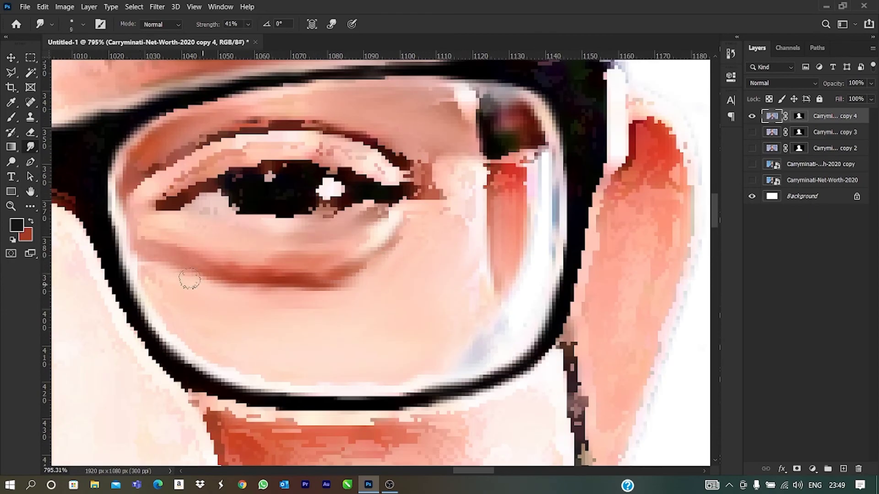
{"action": "scroll", "coordinate": [189, 279], "scroll_direction": "down", "scroll_amount": 1}
{"action": "scroll", "coordinate": [434, 269], "scroll_direction": "down", "scroll_amount": 1}
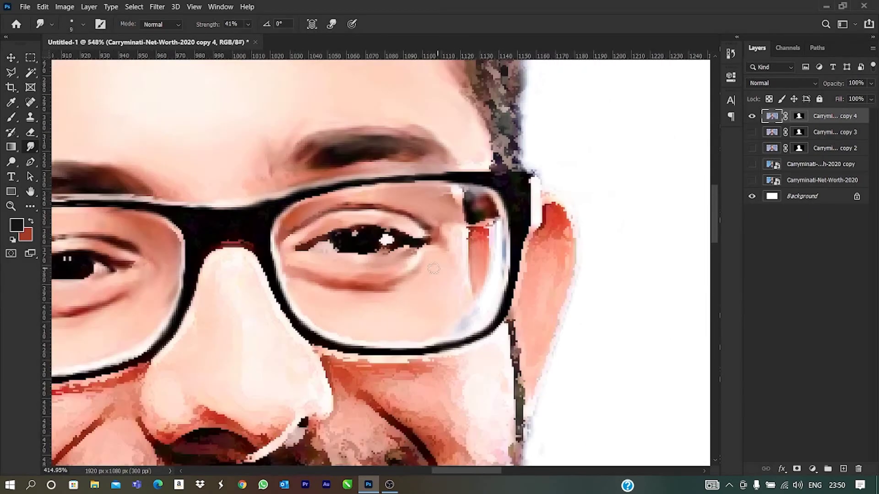
{"action": "scroll", "coordinate": [434, 269], "scroll_direction": "down", "scroll_amount": 2}
{"action": "scroll", "coordinate": [438, 261], "scroll_direction": "up", "scroll_amount": 2}
{"action": "scroll", "coordinate": [441, 253], "scroll_direction": "up", "scroll_amount": 2}
{"action": "key", "text": "bracketleft"}
{"action": "key", "text": "bracketleft"}
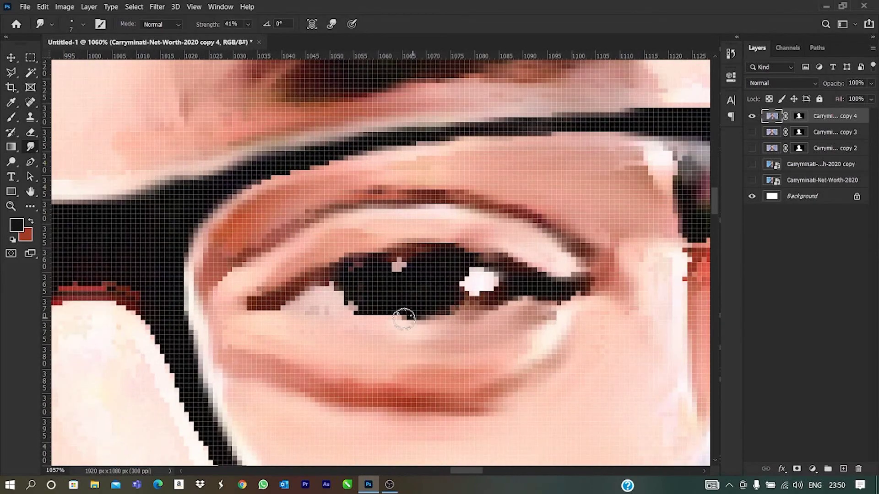
{"action": "scroll", "coordinate": [393, 311], "scroll_direction": "down", "scroll_amount": 1}
{"action": "scroll", "coordinate": [445, 291], "scroll_direction": "down", "scroll_amount": 3}
{"action": "scroll", "coordinate": [255, 147], "scroll_direction": "up", "scroll_amount": 1}
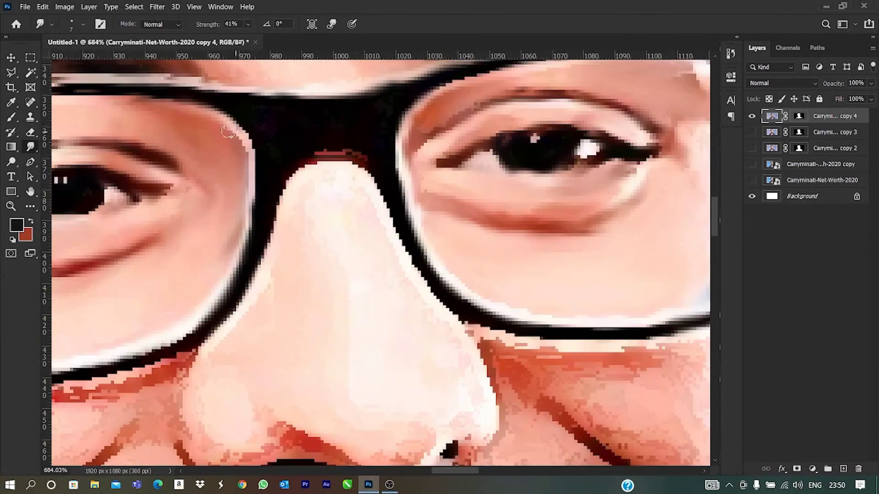
{"action": "scroll", "coordinate": [191, 241], "scroll_direction": "down", "scroll_amount": 2}
{"action": "scroll", "coordinate": [191, 241], "scroll_direction": "down", "scroll_amount": 1}
{"action": "scroll", "coordinate": [120, 228], "scroll_direction": "up", "scroll_amount": 2}
{"action": "key", "text": "bracketright"}
{"action": "key", "text": "bracketright"}
{"action": "key", "text": "bracketright"}
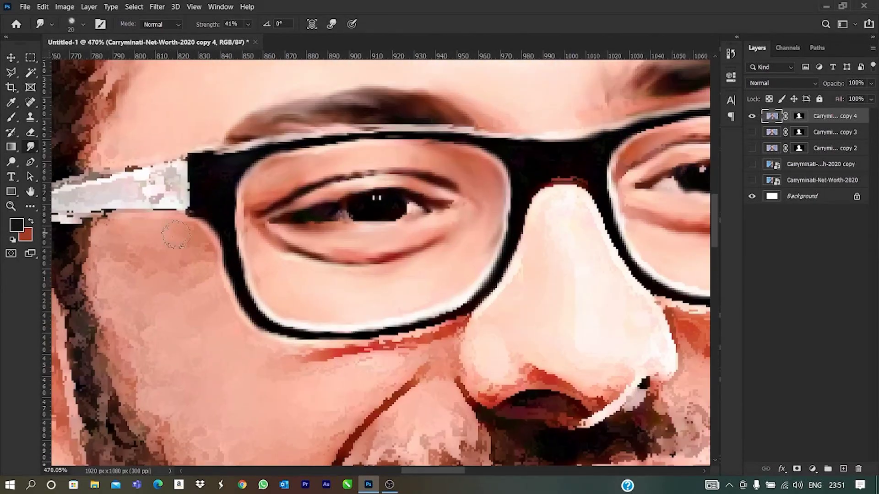
Smudge the lips and moustache into fine painted strokes with a smaller brush
{"action": "scroll", "coordinate": [140, 349], "scroll_direction": "down", "scroll_amount": 2}
{"action": "scroll", "coordinate": [290, 363], "scroll_direction": "up", "scroll_amount": 1}
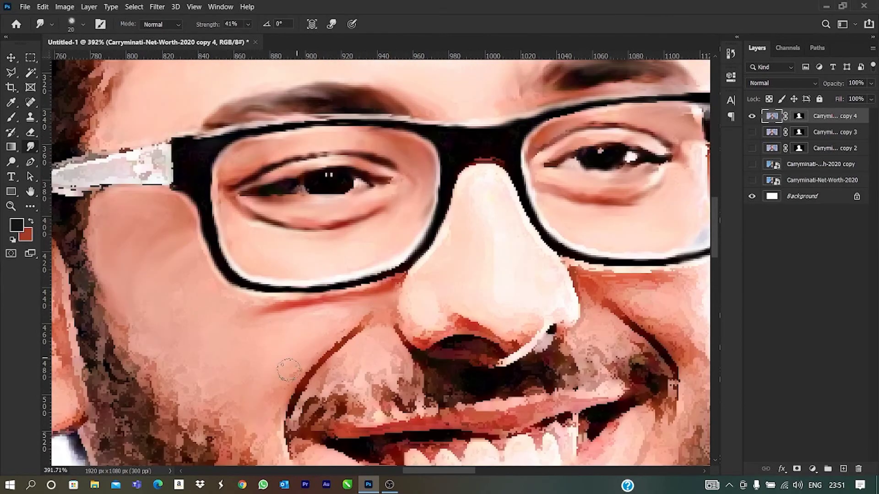
{"action": "scroll", "coordinate": [245, 294], "scroll_direction": "up", "scroll_amount": 2}
{"action": "scroll", "coordinate": [284, 366], "scroll_direction": "up", "scroll_amount": 1}
{"action": "scroll", "coordinate": [404, 278], "scroll_direction": "down", "scroll_amount": 2}
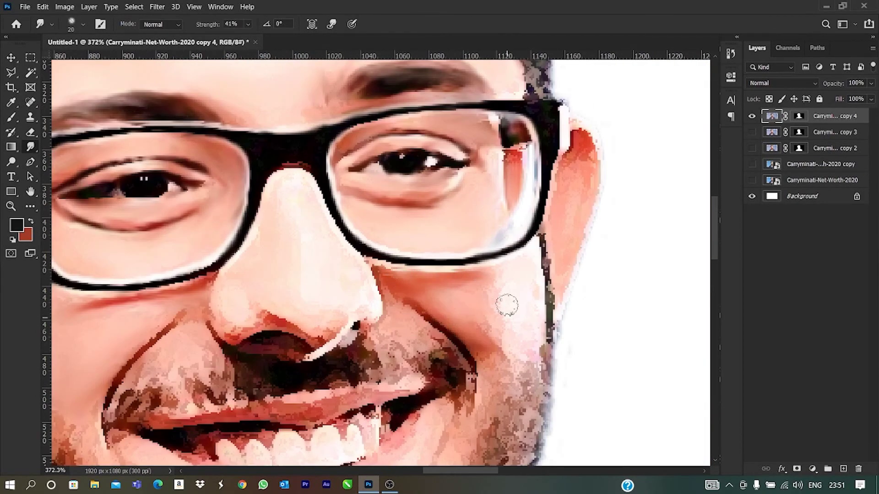
{"action": "scroll", "coordinate": [483, 318], "scroll_direction": "down", "scroll_amount": 2}
{"action": "scroll", "coordinate": [530, 337], "scroll_direction": "up", "scroll_amount": 2}
{"action": "scroll", "coordinate": [452, 403], "scroll_direction": "down", "scroll_amount": 1}
{"action": "scroll", "coordinate": [195, 261], "scroll_direction": "up", "scroll_amount": 2}
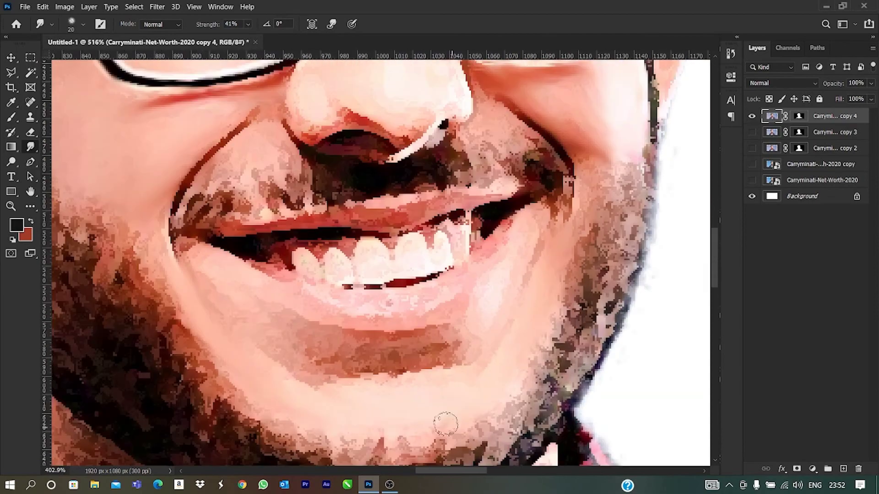
{"action": "scroll", "coordinate": [487, 304], "scroll_direction": "down", "scroll_amount": 1}
{"action": "scroll", "coordinate": [286, 353], "scroll_direction": "up", "scroll_amount": 2}
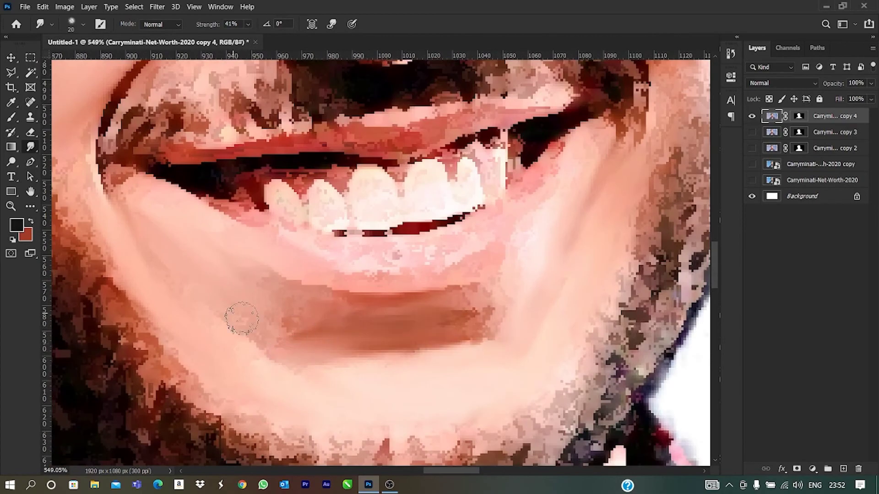
{"action": "scroll", "coordinate": [498, 327], "scroll_direction": "down", "scroll_amount": 2}
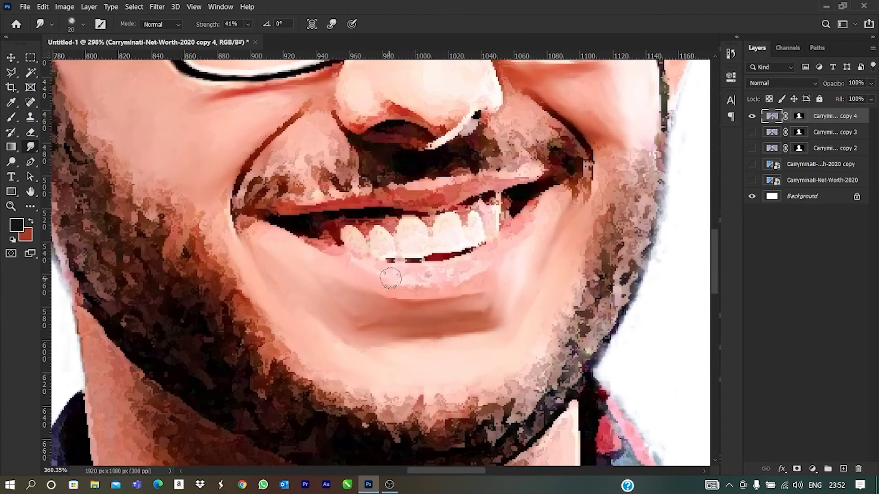
{"action": "scroll", "coordinate": [348, 249], "scroll_direction": "down", "scroll_amount": 1}
{"action": "scroll", "coordinate": [504, 198], "scroll_direction": "down", "scroll_amount": 1}
{"action": "scroll", "coordinate": [504, 198], "scroll_direction": "up", "scroll_amount": 1}
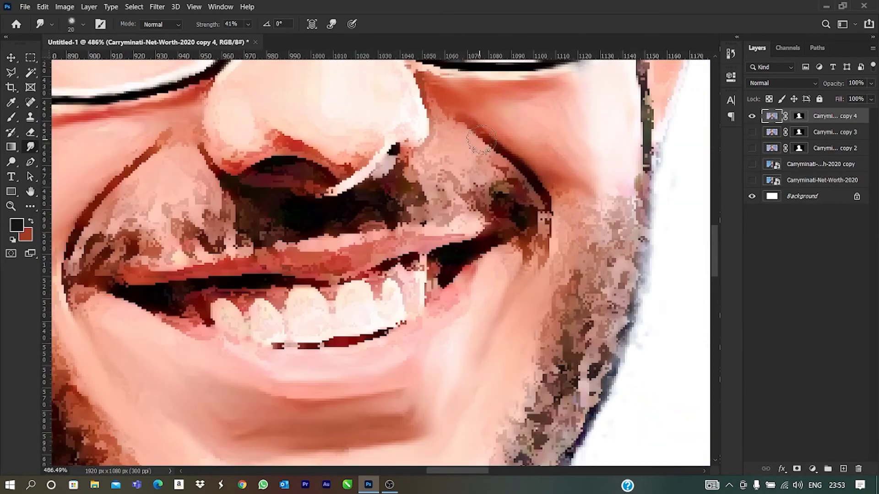
{"action": "key", "text": "bracketleft"}
{"action": "scroll", "coordinate": [459, 125], "scroll_direction": "up", "scroll_amount": 2}
{"action": "scroll", "coordinate": [546, 113], "scroll_direction": "down", "scroll_amount": 2}
{"action": "scroll", "coordinate": [321, 206], "scroll_direction": "up", "scroll_amount": 2}
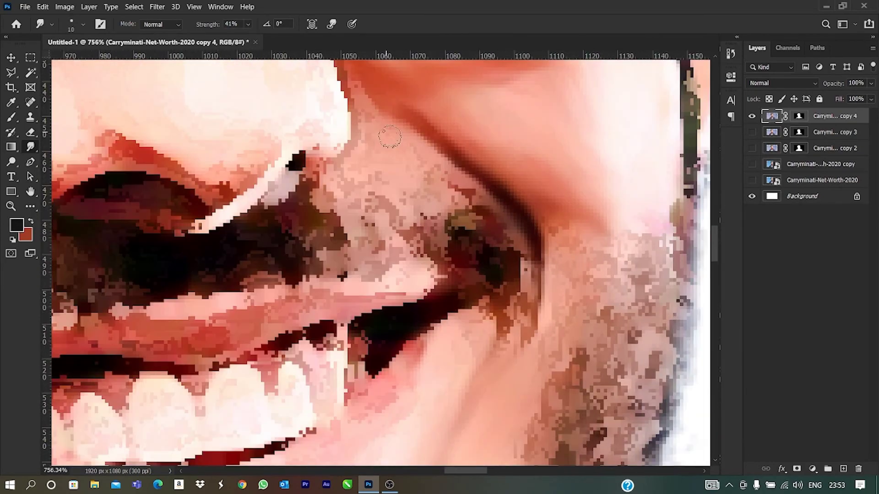
{"action": "scroll", "coordinate": [207, 212], "scroll_direction": "down", "scroll_amount": 1}
{"action": "scroll", "coordinate": [208, 212], "scroll_direction": "down", "scroll_amount": 1}
{"action": "scroll", "coordinate": [207, 212], "scroll_direction": "up", "scroll_amount": 1}
{"action": "scroll", "coordinate": [274, 193], "scroll_direction": "down", "scroll_amount": 1}
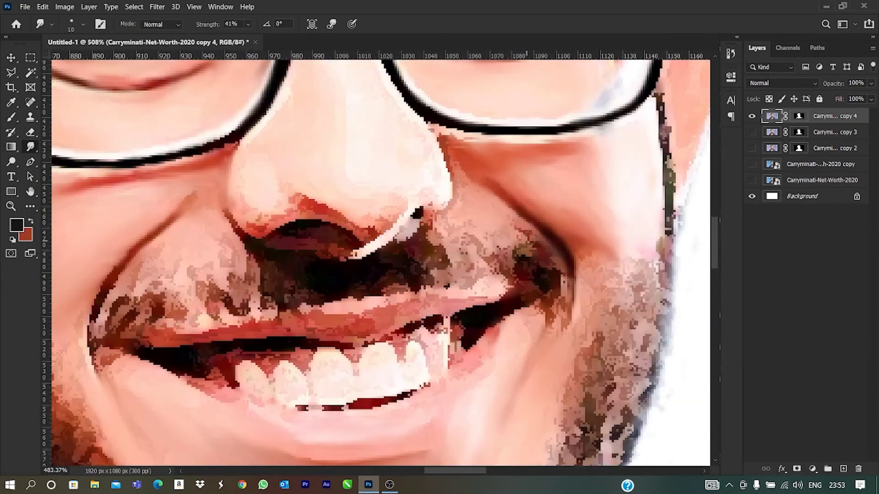
{"action": "scroll", "coordinate": [320, 174], "scroll_direction": "up", "scroll_amount": 1}
{"action": "scroll", "coordinate": [356, 157], "scroll_direction": "up", "scroll_amount": 2}
{"action": "scroll", "coordinate": [357, 157], "scroll_direction": "down", "scroll_amount": 2}
{"action": "scroll", "coordinate": [269, 285], "scroll_direction": "down", "scroll_amount": 1}
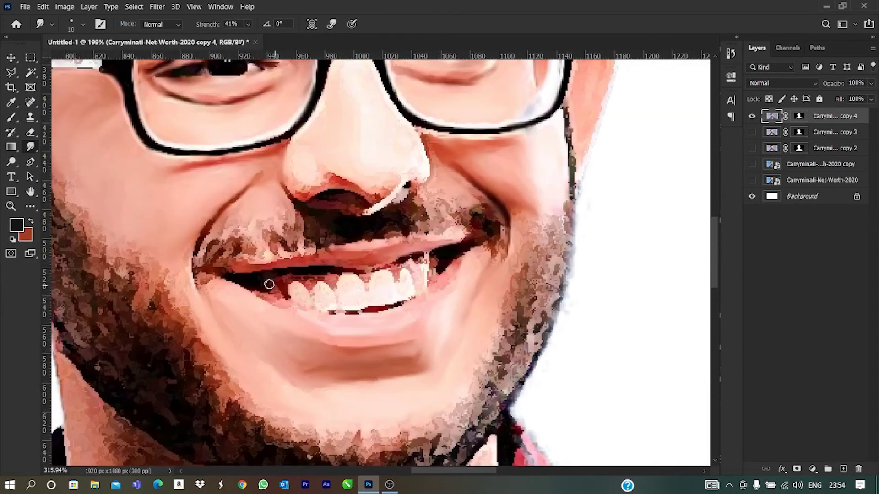
{"action": "scroll", "coordinate": [317, 261], "scroll_direction": "up", "scroll_amount": 1}
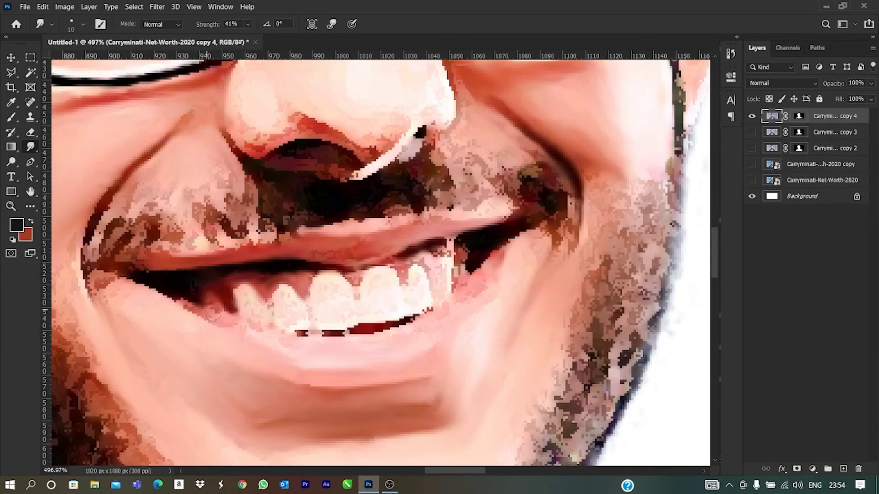
{"action": "scroll", "coordinate": [213, 315], "scroll_direction": "down", "scroll_amount": 1}
{"action": "scroll", "coordinate": [275, 275], "scroll_direction": "down", "scroll_amount": 1}
{"action": "scroll", "coordinate": [323, 238], "scroll_direction": "up", "scroll_amount": 1}
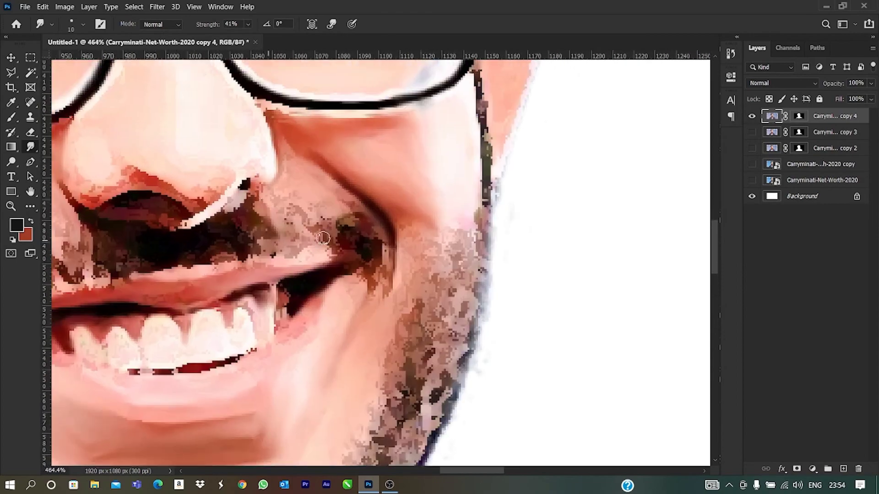
{"action": "scroll", "coordinate": [323, 238], "scroll_direction": "up", "scroll_amount": 1}
{"action": "scroll", "coordinate": [228, 215], "scroll_direction": "down", "scroll_amount": 1}
{"action": "scroll", "coordinate": [133, 202], "scroll_direction": "up", "scroll_amount": 1}
Smudge the wider cheek and chin areas with a larger brush
{"action": "key", "text": "bracketright"}
{"action": "key", "text": "bracketright"}
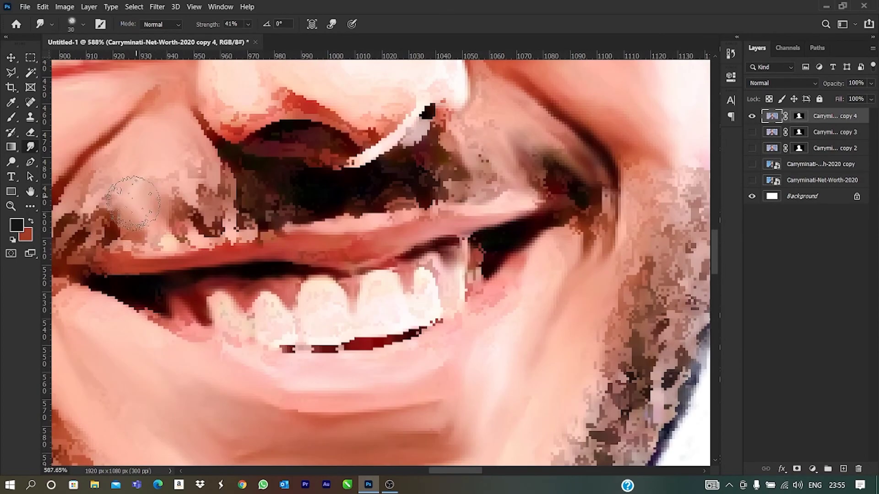
{"action": "scroll", "coordinate": [132, 202], "scroll_direction": "down", "scroll_amount": 2}
{"action": "scroll", "coordinate": [151, 219], "scroll_direction": "up", "scroll_amount": 2}
{"action": "scroll", "coordinate": [166, 235], "scroll_direction": "down", "scroll_amount": 1}
{"action": "scroll", "coordinate": [157, 327], "scroll_direction": "up", "scroll_amount": 2}
Blend the mouth corner with a small brush, then smudge broader areas around it
{"action": "key", "text": "bracketleft"}
{"action": "key", "text": "bracketleft"}
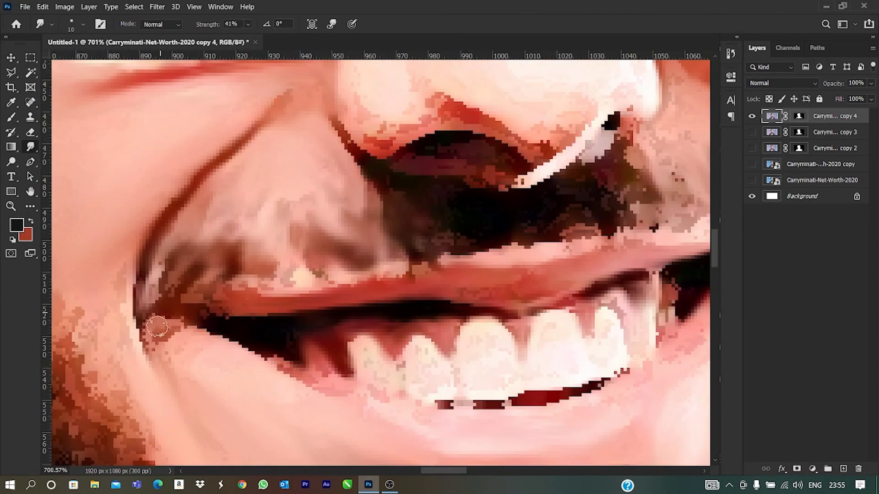
{"action": "scroll", "coordinate": [160, 322], "scroll_direction": "down", "scroll_amount": 3}
{"action": "scroll", "coordinate": [169, 311], "scroll_direction": "up", "scroll_amount": 3}
{"action": "scroll", "coordinate": [526, 247], "scroll_direction": "down", "scroll_amount": 1}
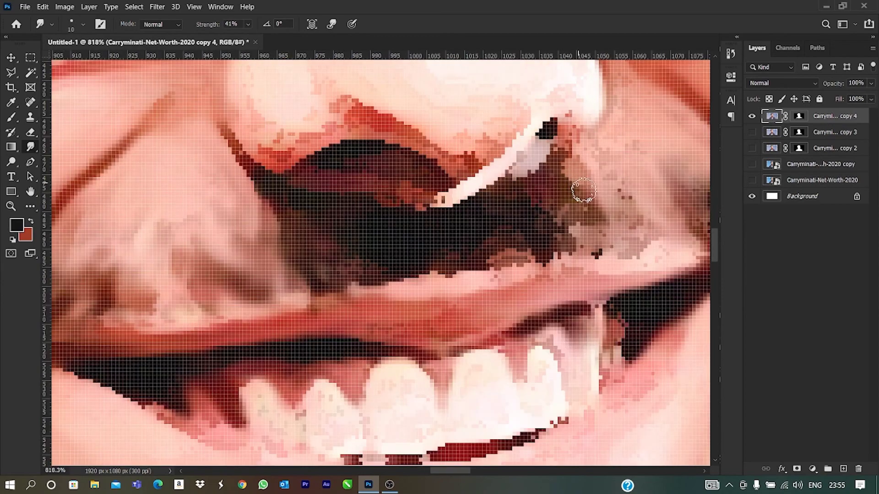
{"action": "scroll", "coordinate": [526, 247], "scroll_direction": "down", "scroll_amount": 1}
{"action": "scroll", "coordinate": [375, 266], "scroll_direction": "up", "scroll_amount": 1}
{"action": "scroll", "coordinate": [557, 167], "scroll_direction": "down", "scroll_amount": 3}
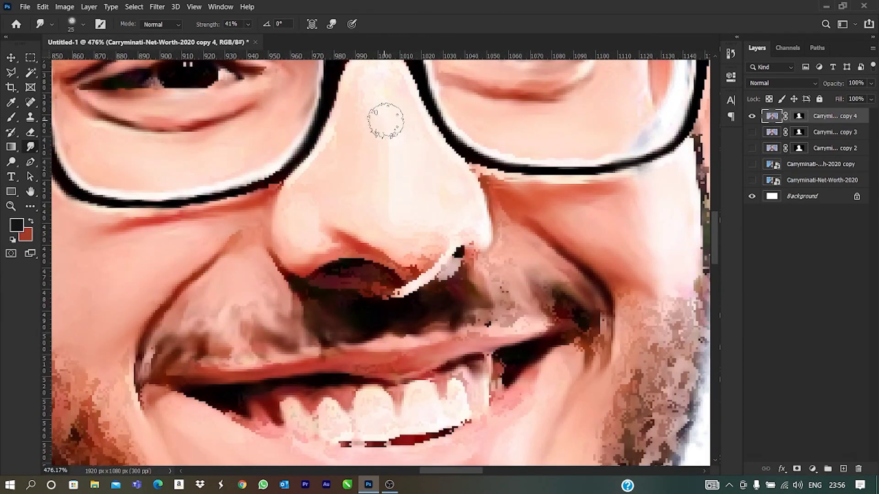
{"action": "key", "text": "bracketright"}
{"action": "scroll", "coordinate": [385, 125], "scroll_direction": "down", "scroll_amount": 1}
Smudge fine detail on the nose with a smaller brush
{"action": "key", "text": "bracketleft"}
{"action": "key", "text": "bracketleft"}
{"action": "key", "text": "bracketleft"}
{"action": "scroll", "coordinate": [424, 260], "scroll_direction": "up", "scroll_amount": 6}
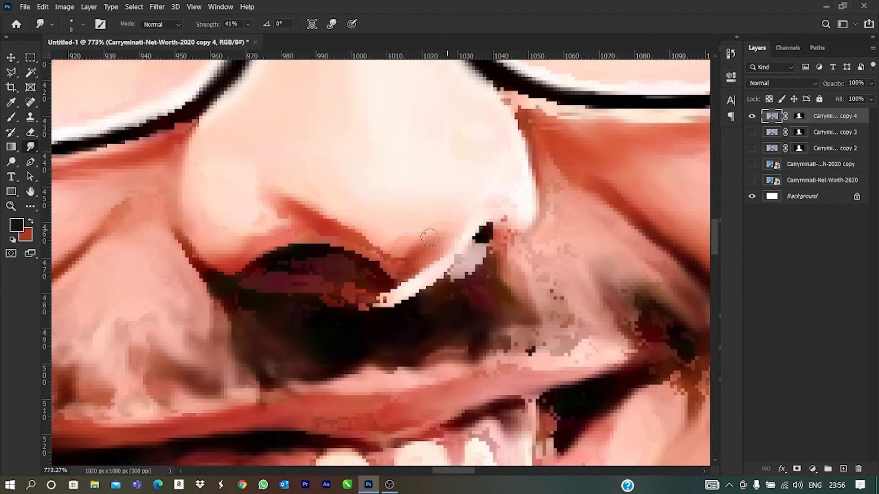
{"action": "scroll", "coordinate": [404, 258], "scroll_direction": "down", "scroll_amount": 2}
{"action": "scroll", "coordinate": [448, 250], "scroll_direction": "down", "scroll_amount": 2}
{"action": "scroll", "coordinate": [389, 238], "scroll_direction": "down", "scroll_amount": 2}
{"action": "scroll", "coordinate": [319, 225], "scroll_direction": "up", "scroll_amount": 3}
Blend the teeth and chin with a slightly larger brush, zooming out to check
{"action": "key", "text": "bracketright"}
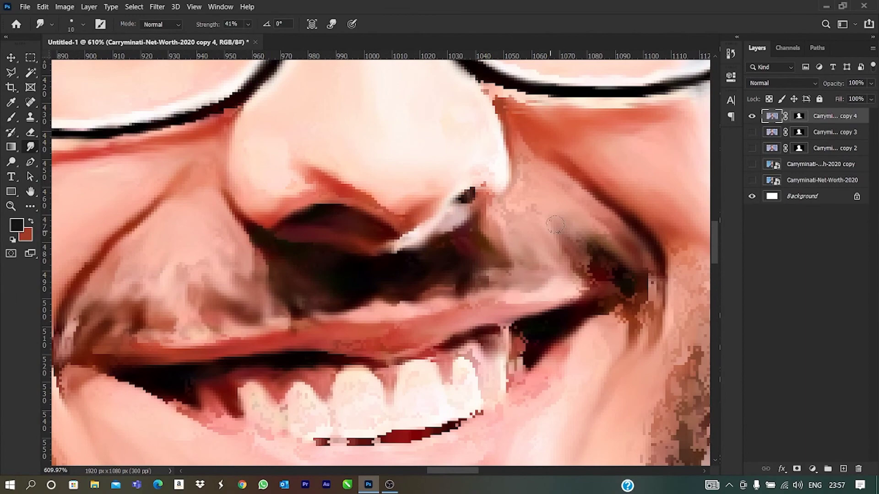
{"action": "scroll", "coordinate": [587, 265], "scroll_direction": "down", "scroll_amount": 5}
{"action": "scroll", "coordinate": [670, 321], "scroll_direction": "up", "scroll_amount": 5}
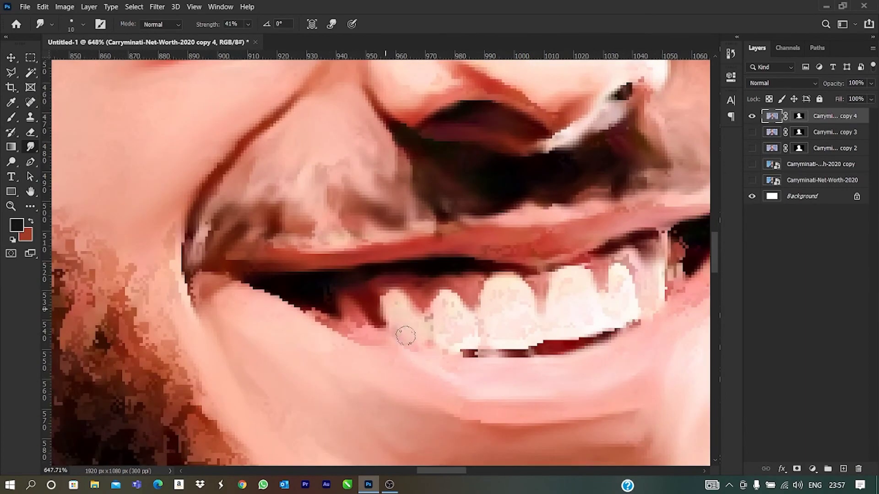
{"action": "scroll", "coordinate": [525, 310], "scroll_direction": "down", "scroll_amount": 5}
{"action": "scroll", "coordinate": [549, 229], "scroll_direction": "up", "scroll_amount": 1}
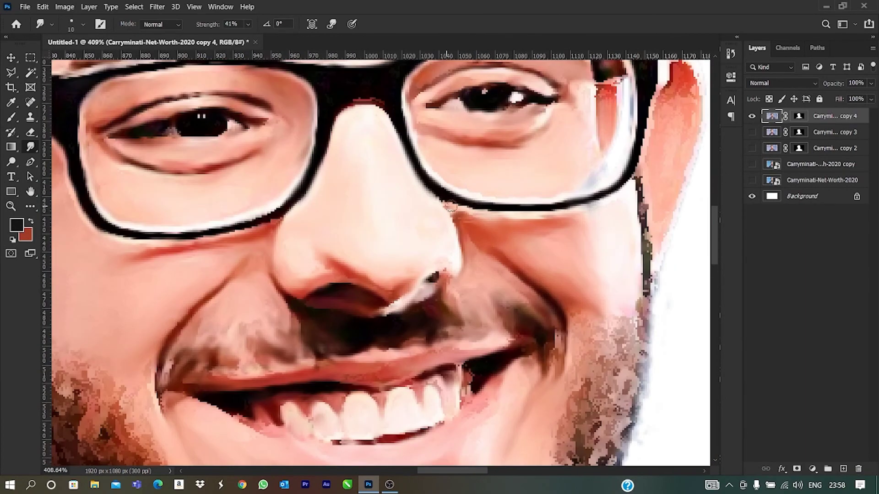
{"action": "scroll", "coordinate": [554, 202], "scroll_direction": "down", "scroll_amount": 1}
{"action": "scroll", "coordinate": [554, 201], "scroll_direction": "down", "scroll_amount": 3}
{"action": "scroll", "coordinate": [526, 229], "scroll_direction": "down", "scroll_amount": 3}
{"action": "scroll", "coordinate": [495, 256], "scroll_direction": "up", "scroll_amount": 1}
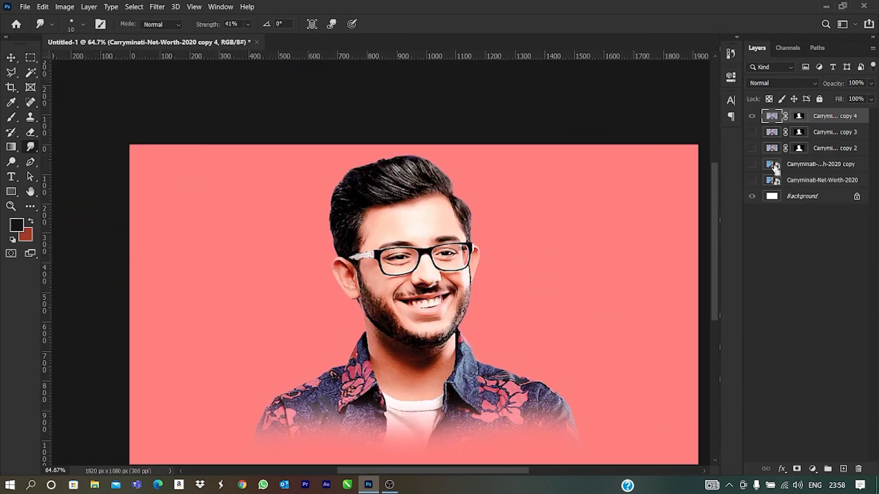
Toggle the top portrait layer's mask view, then return to painting on the copy 4 layer's pixels
{"action": "scroll", "coordinate": [489, 265], "scroll_direction": "up", "scroll_amount": 1}
{"action": "key", "text": "ctrl+backslash"}
{"action": "scroll", "coordinate": [467, 289], "scroll_direction": "down", "scroll_amount": 1}
{"action": "scroll", "coordinate": [375, 300], "scroll_direction": "up", "scroll_amount": 3}
{"action": "scroll", "coordinate": [376, 299], "scroll_direction": "up", "scroll_amount": 2}
{"action": "left_click", "coordinate": [772, 116]}
{"action": "scroll", "coordinate": [229, 183], "scroll_direction": "down", "scroll_amount": 2}
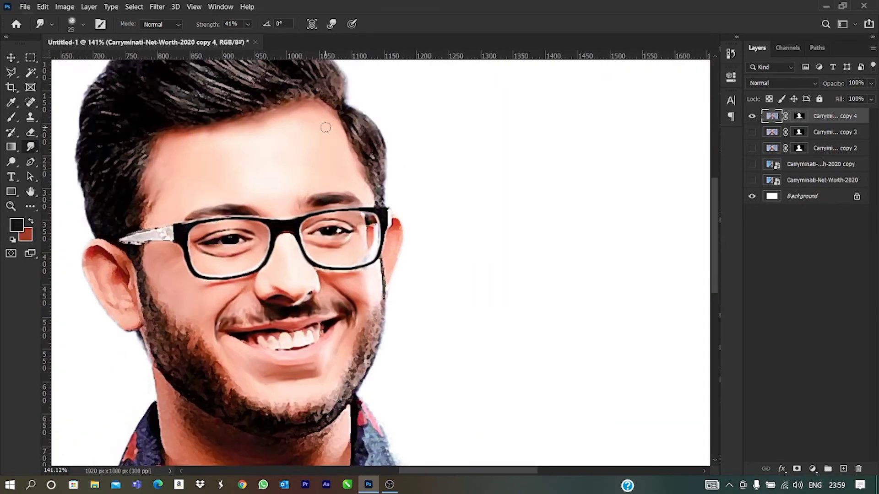
{"action": "scroll", "coordinate": [324, 128], "scroll_direction": "up", "scroll_amount": 3}
{"action": "scroll", "coordinate": [344, 208], "scroll_direction": "up", "scroll_amount": 2}
{"action": "scroll", "coordinate": [344, 208], "scroll_direction": "down", "scroll_amount": 1}
Soften the nose, moustache and mouth corners with a smaller smudge brush
{"action": "key", "text": "bracketleft"}
{"action": "key", "text": "bracketleft"}
{"action": "key", "text": "bracketleft"}
{"action": "scroll", "coordinate": [344, 209], "scroll_direction": "down", "scroll_amount": 3}
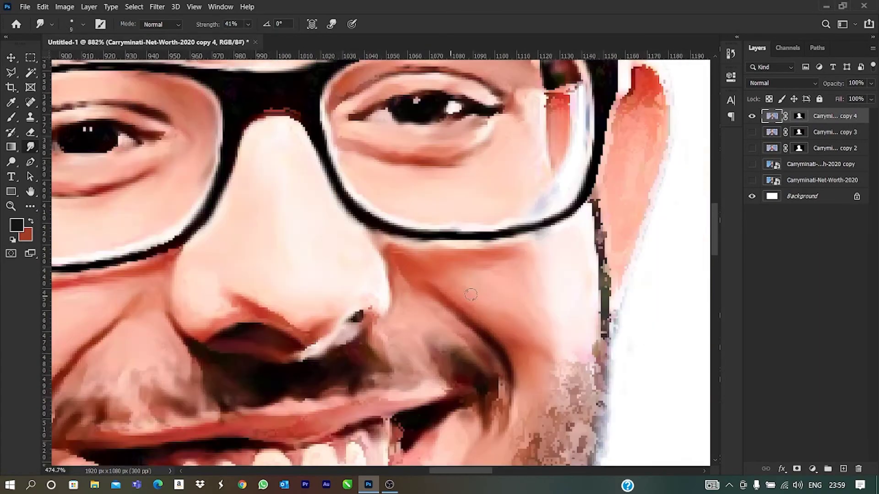
{"action": "scroll", "coordinate": [500, 338], "scroll_direction": "up", "scroll_amount": 1}
{"action": "scroll", "coordinate": [366, 298], "scroll_direction": "up", "scroll_amount": 1}
{"action": "scroll", "coordinate": [224, 268], "scroll_direction": "up", "scroll_amount": 2}
{"action": "scroll", "coordinate": [274, 284], "scroll_direction": "down", "scroll_amount": 1}
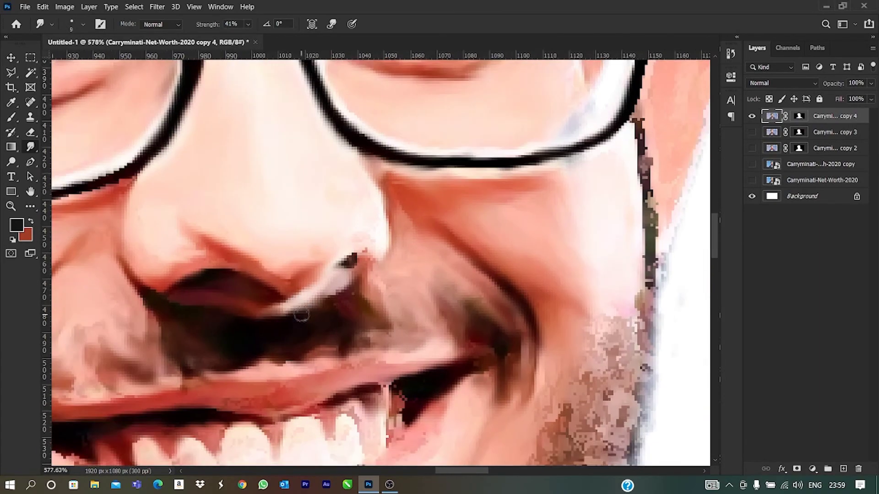
{"action": "scroll", "coordinate": [321, 297], "scroll_direction": "down", "scroll_amount": 2}
{"action": "scroll", "coordinate": [446, 304], "scroll_direction": "up", "scroll_amount": 2}
{"action": "scroll", "coordinate": [446, 303], "scroll_direction": "up", "scroll_amount": 1}
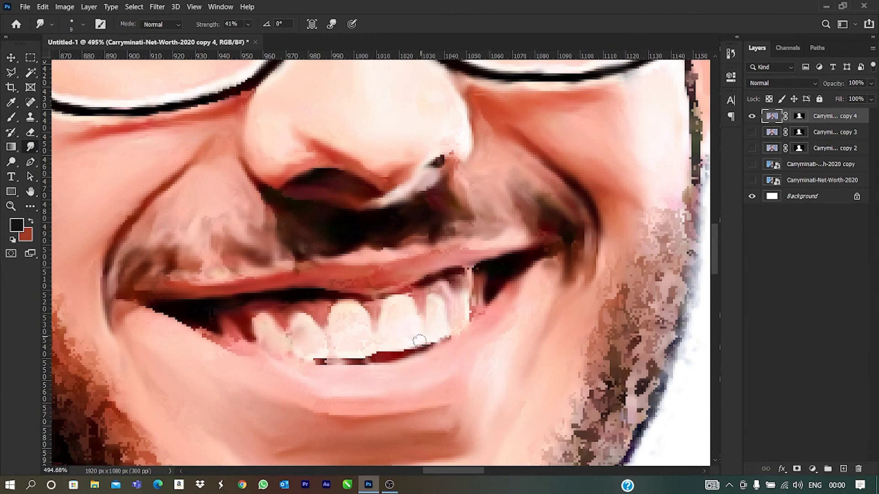
{"action": "scroll", "coordinate": [278, 330], "scroll_direction": "up", "scroll_amount": 1}
{"action": "scroll", "coordinate": [177, 334], "scroll_direction": "up", "scroll_amount": 1}
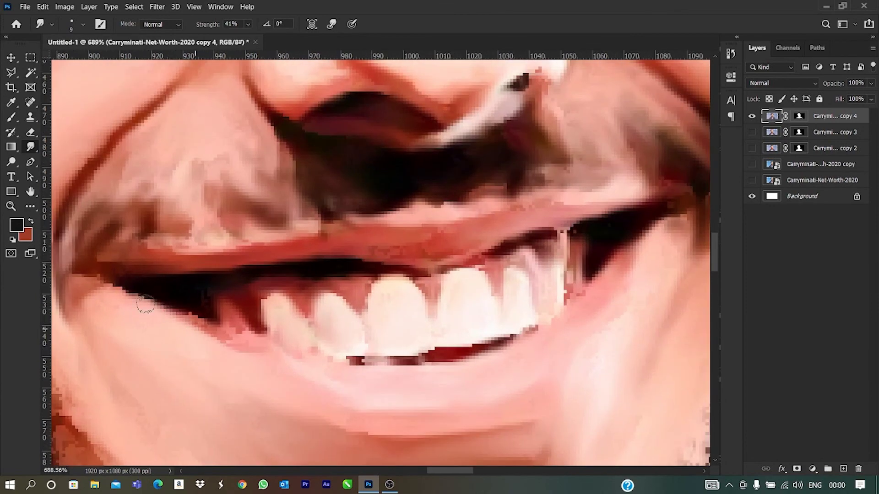
{"action": "scroll", "coordinate": [147, 304], "scroll_direction": "down", "scroll_amount": 2}
{"action": "scroll", "coordinate": [187, 283], "scroll_direction": "up", "scroll_amount": 2}
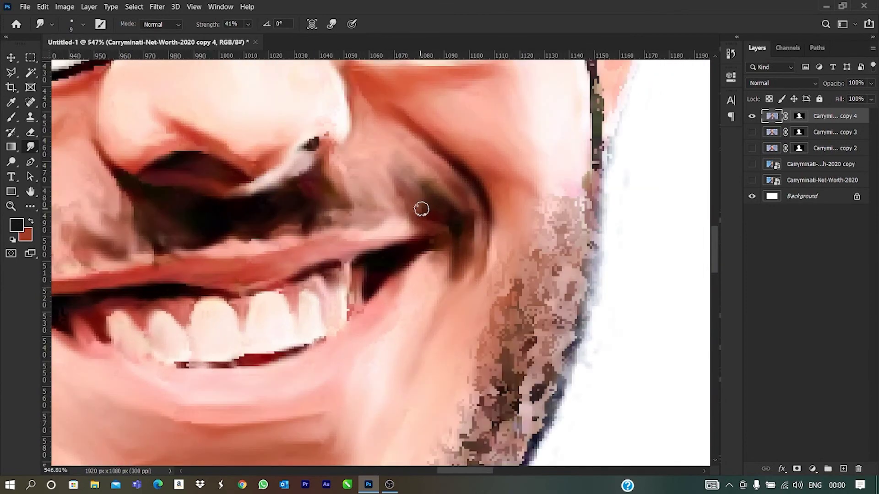
{"action": "scroll", "coordinate": [371, 165], "scroll_direction": "down", "scroll_amount": 1}
{"action": "scroll", "coordinate": [197, 181], "scroll_direction": "down", "scroll_amount": 3}
{"action": "scroll", "coordinate": [275, 252], "scroll_direction": "down", "scroll_amount": 1}
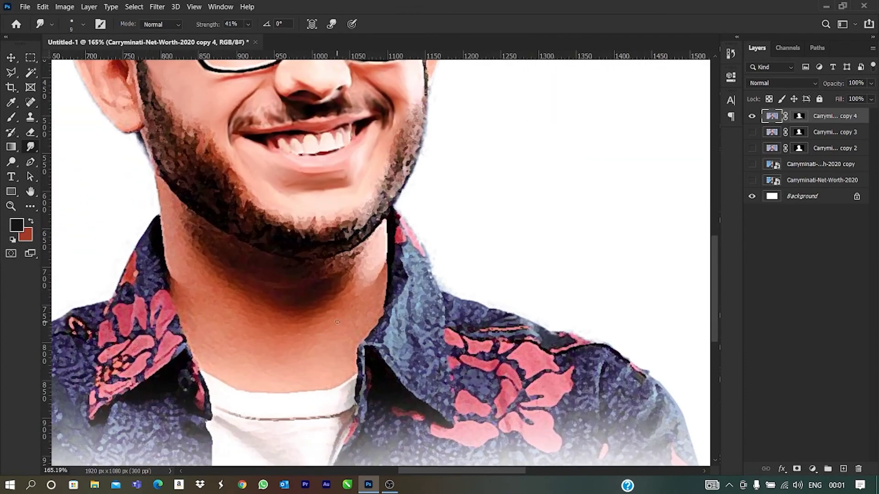
Smudge the neck into smooth tones with an enlarged brush
{"action": "key", "text": "bracketright"}
{"action": "key", "text": "bracketright"}
{"action": "key", "text": "bracketright"}
{"action": "scroll", "coordinate": [355, 320], "scroll_direction": "up", "scroll_amount": 1}
{"action": "scroll", "coordinate": [385, 227], "scroll_direction": "up", "scroll_amount": 2}
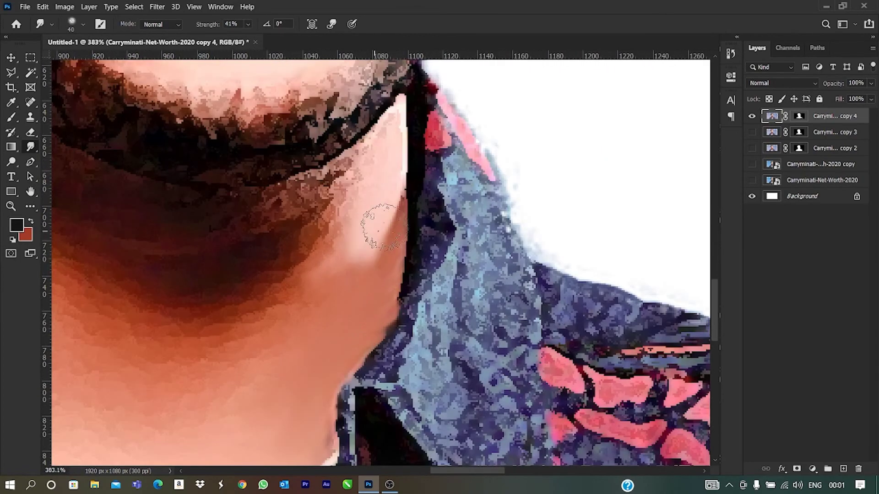
{"action": "scroll", "coordinate": [361, 279], "scroll_direction": "down", "scroll_amount": 1}
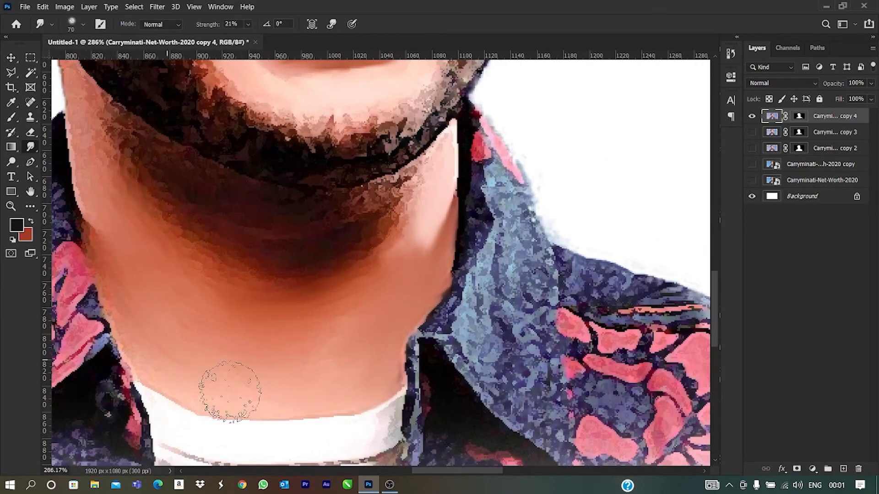
{"action": "scroll", "coordinate": [167, 190], "scroll_direction": "down", "scroll_amount": 1}
{"action": "scroll", "coordinate": [195, 177], "scroll_direction": "up", "scroll_amount": 1}
{"action": "scroll", "coordinate": [412, 285], "scroll_direction": "up", "scroll_amount": 1}
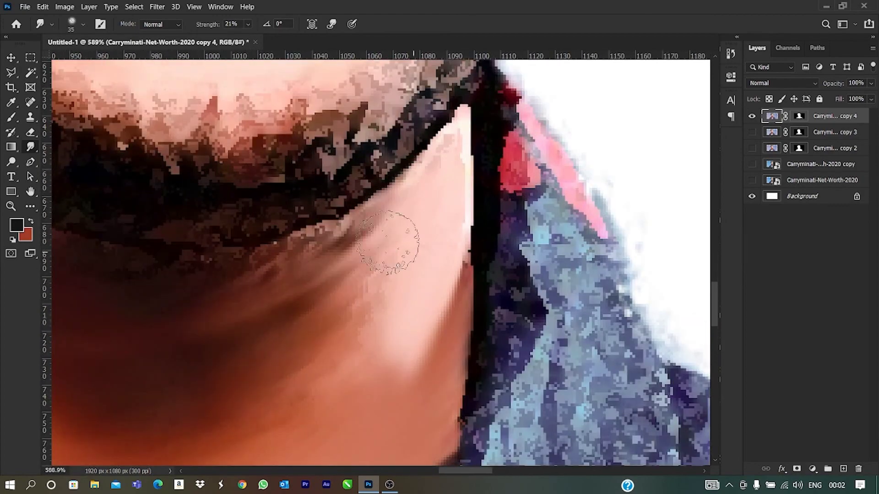
Blend the dark shadow under the chin with a smaller smudge brush
{"action": "key", "text": "bracketleft"}
{"action": "key", "text": "bracketleft"}
{"action": "key", "text": "bracketleft"}
{"action": "scroll", "coordinate": [229, 229], "scroll_direction": "down", "scroll_amount": 1}
{"action": "scroll", "coordinate": [428, 323], "scroll_direction": "up", "scroll_amount": 1}
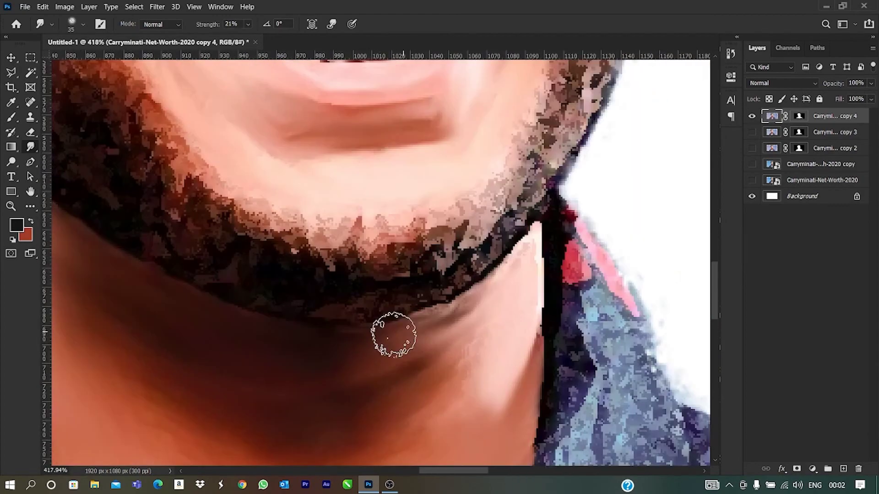
{"action": "scroll", "coordinate": [428, 324], "scroll_direction": "down", "scroll_amount": 2}
{"action": "scroll", "coordinate": [320, 160], "scroll_direction": "up", "scroll_amount": 2}
{"action": "scroll", "coordinate": [320, 161], "scroll_direction": "down", "scroll_amount": 2}
{"action": "scroll", "coordinate": [284, 137], "scroll_direction": "up", "scroll_amount": 3}
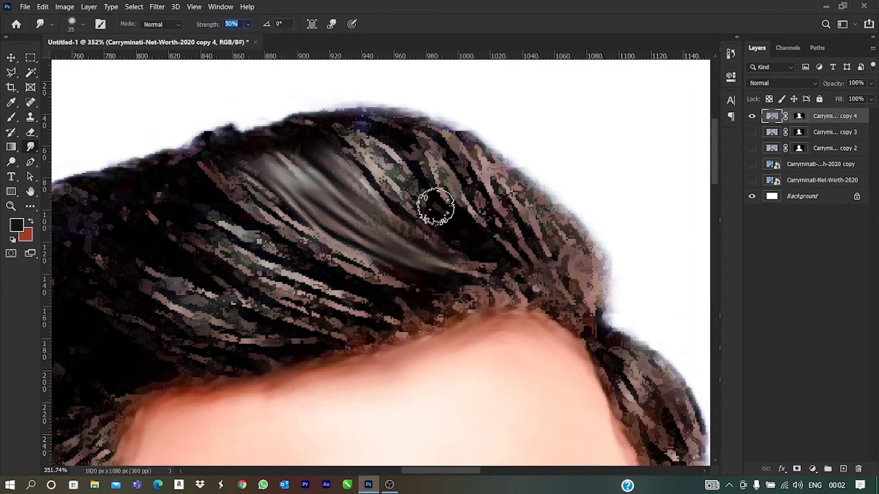
At 50% smudge strength, smooth the top of the hair into flowing strands
{"action": "key", "text": "5"}
{"action": "scroll", "coordinate": [270, 183], "scroll_direction": "up", "scroll_amount": 3}
{"action": "mouse_move", "coordinate": [353, 182]}
{"action": "left_mouse_down"}
{"action": "mouse_move", "coordinate": [481, 137]}
{"action": "mouse_move", "coordinate": [656, 289]}
{"action": "mouse_move", "coordinate": [514, 288]}
{"action": "left_mouse_up"}
{"action": "scroll", "coordinate": [573, 288], "scroll_direction": "down", "scroll_amount": 1}
{"action": "scroll", "coordinate": [526, 310], "scroll_direction": "down", "scroll_amount": 2}
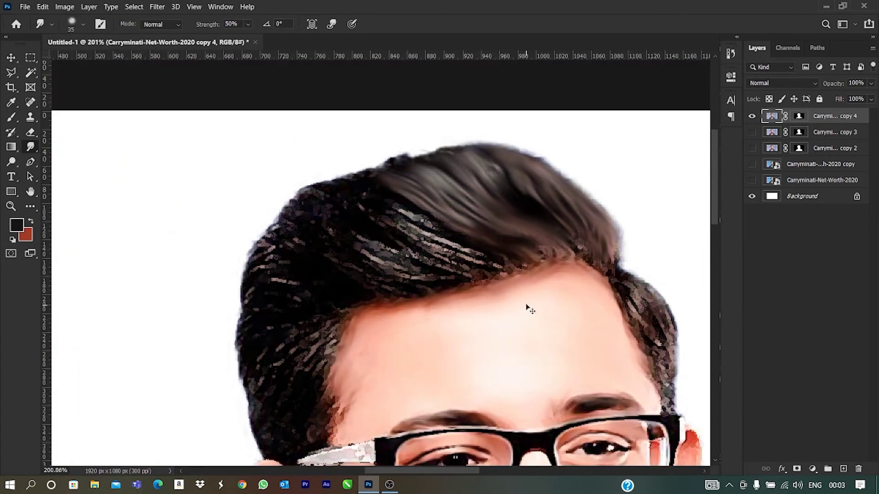
{"action": "scroll", "coordinate": [527, 310], "scroll_direction": "up", "scroll_amount": 3}
Switch the smudge brush to a soft round tip at 41%
{"action": "right_click", "coordinate": [88, 214]}
{"action": "scroll", "coordinate": [88, 214], "scroll_direction": "down", "scroll_amount": 2}
{"action": "scroll", "coordinate": [89, 213], "scroll_direction": "down", "scroll_amount": 3}
{"action": "scroll", "coordinate": [88, 214], "scroll_direction": "down", "scroll_amount": 3}
{"action": "scroll", "coordinate": [88, 214], "scroll_direction": "down", "scroll_amount": 3}
{"action": "scroll", "coordinate": [317, 343], "scroll_direction": "down", "scroll_amount": 3}
{"action": "scroll", "coordinate": [318, 343], "scroll_direction": "down", "scroll_amount": 3}
{"action": "key", "text": "Escape"}
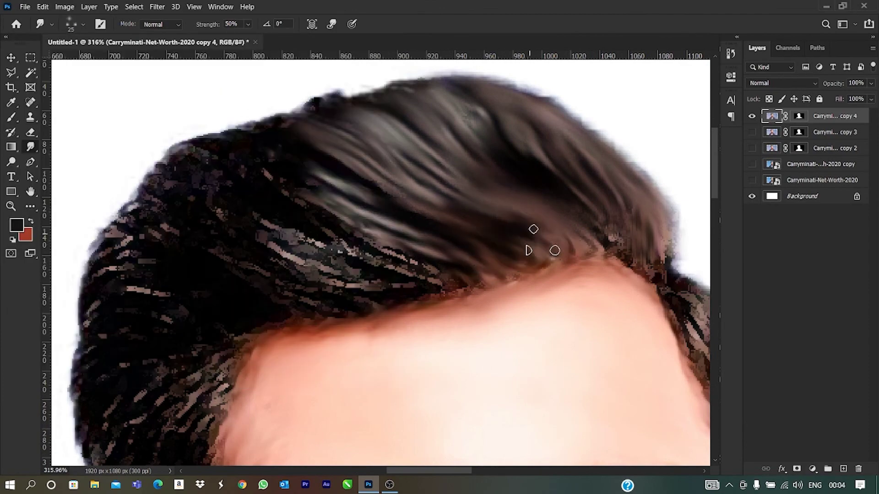
{"action": "scroll", "coordinate": [529, 251], "scroll_direction": "down", "scroll_amount": 2}
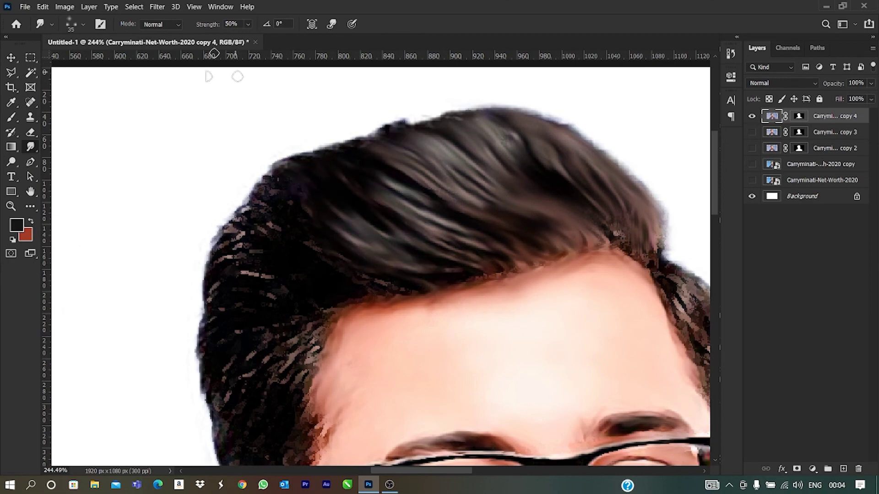
{"action": "left_click", "coordinate": [83, 24]}
{"action": "double_click", "coordinate": [79, 110]}
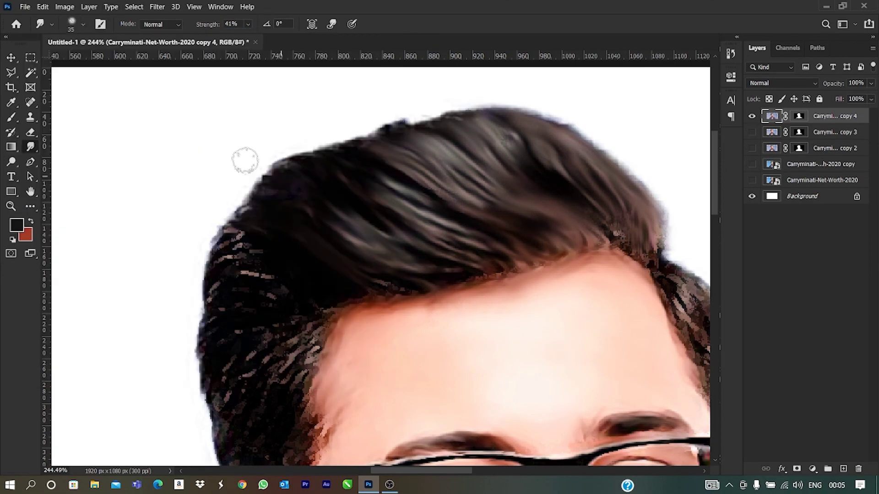
Smudge the hair strands near the temple, shrinking the brush for detail
{"action": "scroll", "coordinate": [543, 168], "scroll_direction": "down", "scroll_amount": 1}
{"action": "scroll", "coordinate": [343, 188], "scroll_direction": "up", "scroll_amount": 2}
{"action": "scroll", "coordinate": [349, 271], "scroll_direction": "up", "scroll_amount": 1}
{"action": "left_click_drag", "start_coordinate": [349, 271], "coordinate": [384, 376]}
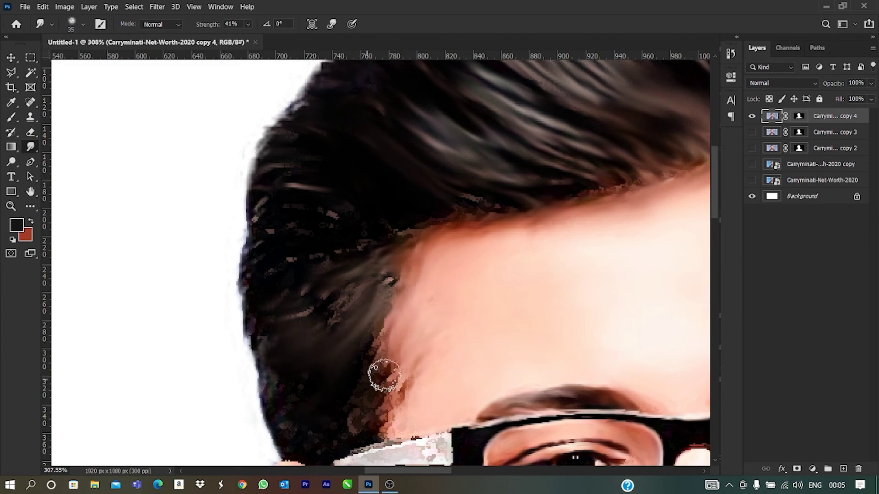
{"action": "scroll", "coordinate": [384, 375], "scroll_direction": "down", "scroll_amount": 2}
{"action": "scroll", "coordinate": [377, 338], "scroll_direction": "up", "scroll_amount": 1}
{"action": "key", "text": "bracketleft"}
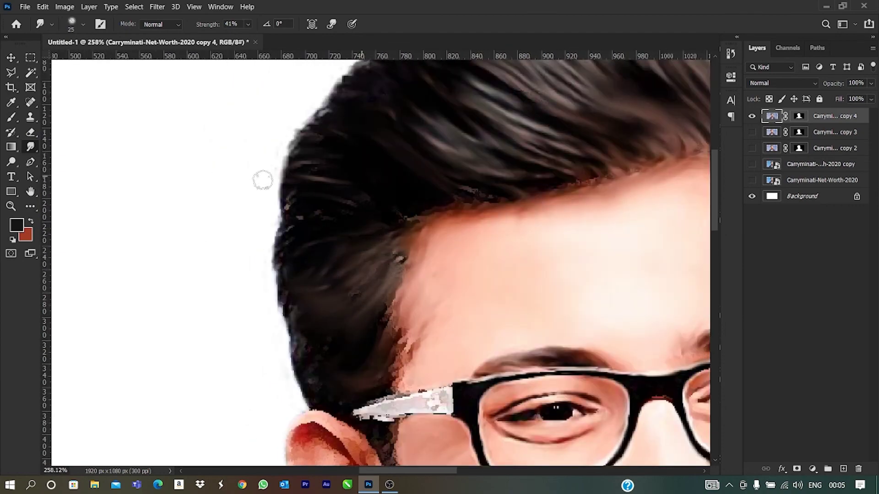
{"action": "scroll", "coordinate": [263, 180], "scroll_direction": "up", "scroll_amount": 1}
{"action": "scroll", "coordinate": [479, 237], "scroll_direction": "down", "scroll_amount": 1}
{"action": "scroll", "coordinate": [383, 318], "scroll_direction": "up", "scroll_amount": 1}
{"action": "scroll", "coordinate": [383, 318], "scroll_direction": "up", "scroll_amount": 2}
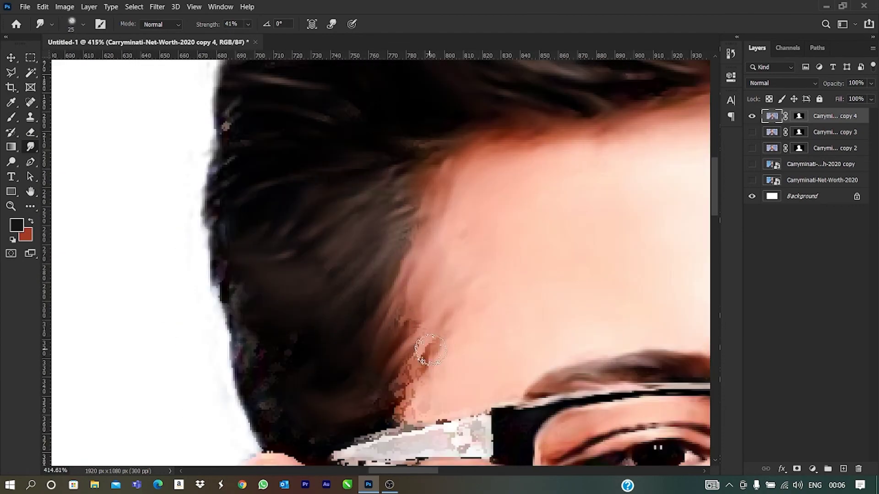
{"action": "scroll", "coordinate": [306, 340], "scroll_direction": "down", "scroll_amount": 1}
{"action": "scroll", "coordinate": [289, 223], "scroll_direction": "up", "scroll_amount": 1}
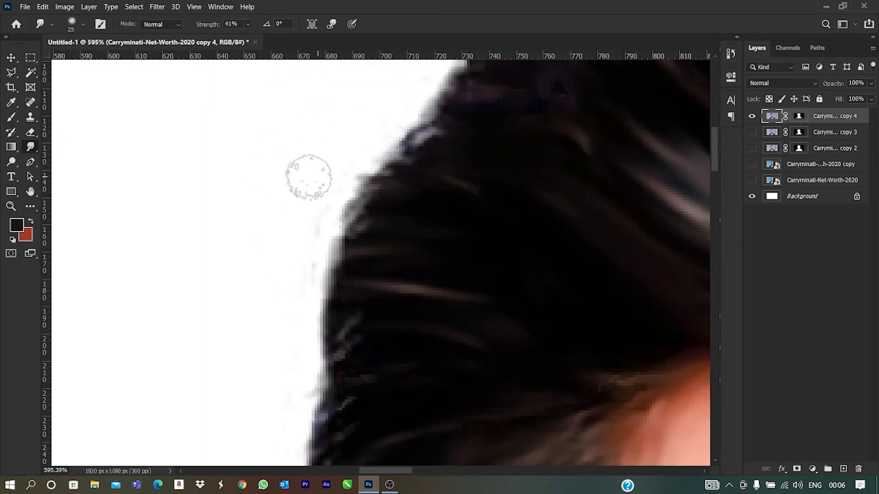
{"action": "scroll", "coordinate": [343, 229], "scroll_direction": "down", "scroll_amount": 1}
{"action": "scroll", "coordinate": [448, 341], "scroll_direction": "down", "scroll_amount": 3}
{"action": "scroll", "coordinate": [448, 341], "scroll_direction": "up", "scroll_amount": 3}
{"action": "scroll", "coordinate": [481, 314], "scroll_direction": "down", "scroll_amount": 1}
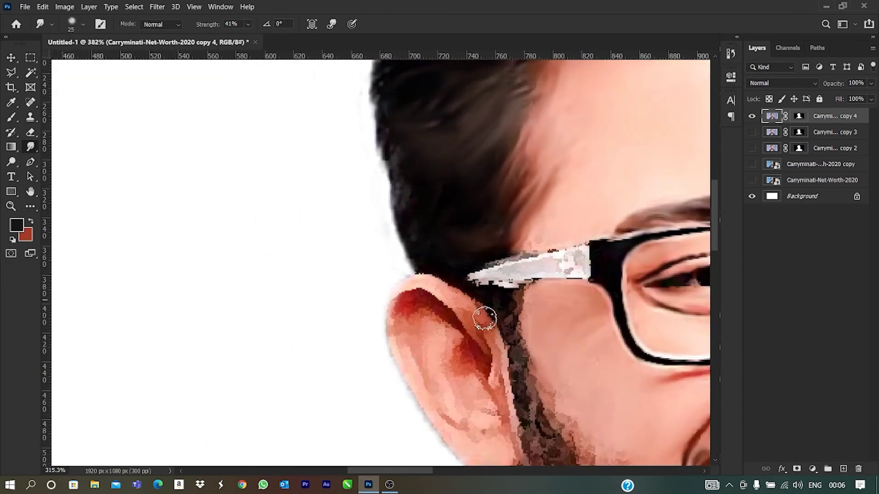
{"action": "scroll", "coordinate": [500, 333], "scroll_direction": "down", "scroll_amount": 1}
{"action": "scroll", "coordinate": [569, 346], "scroll_direction": "up", "scroll_amount": 1}
{"action": "scroll", "coordinate": [569, 346], "scroll_direction": "down", "scroll_amount": 3}
{"action": "scroll", "coordinate": [457, 267], "scroll_direction": "up", "scroll_amount": 2}
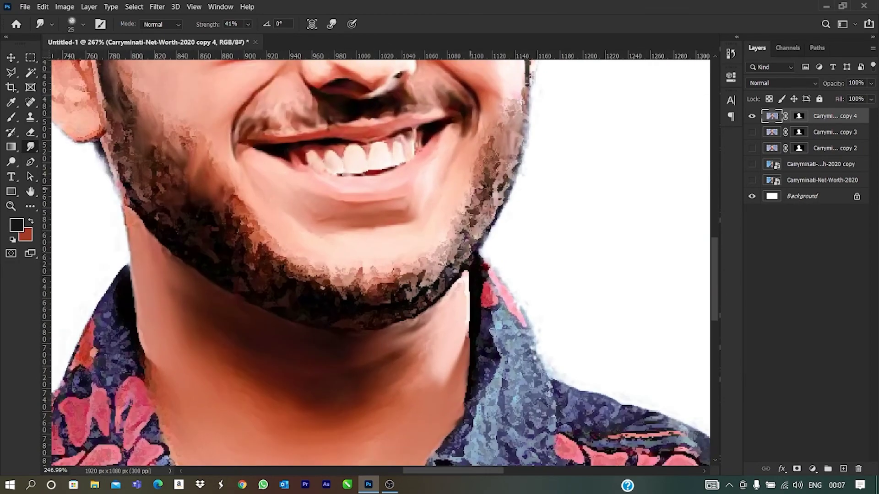
At 25% smudge strength, smooth the ear and jawline edges
{"action": "scroll", "coordinate": [457, 266], "scroll_direction": "down", "scroll_amount": 3}
{"action": "key", "text": "2"}
{"action": "key", "text": "5"}
{"action": "scroll", "coordinate": [274, 183], "scroll_direction": "up", "scroll_amount": 4}
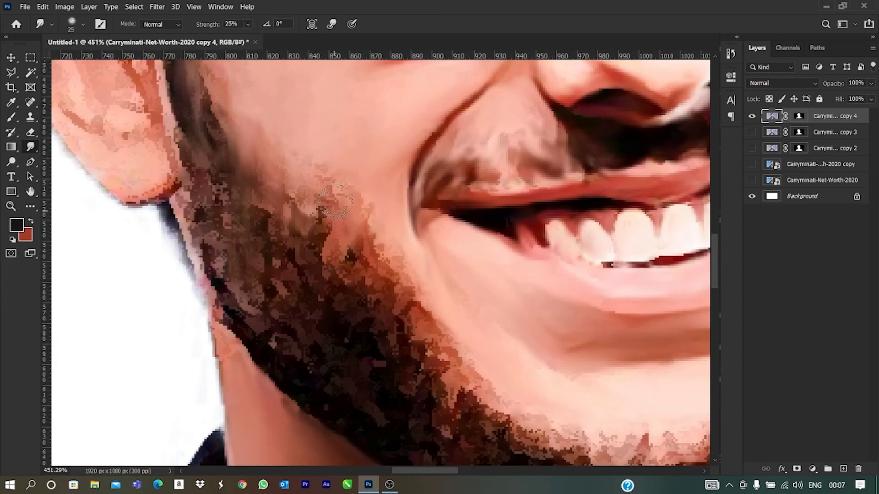
{"action": "scroll", "coordinate": [191, 198], "scroll_direction": "up", "scroll_amount": 1}
{"action": "scroll", "coordinate": [191, 198], "scroll_direction": "down", "scroll_amount": 1}
{"action": "scroll", "coordinate": [191, 198], "scroll_direction": "down", "scroll_amount": 1}
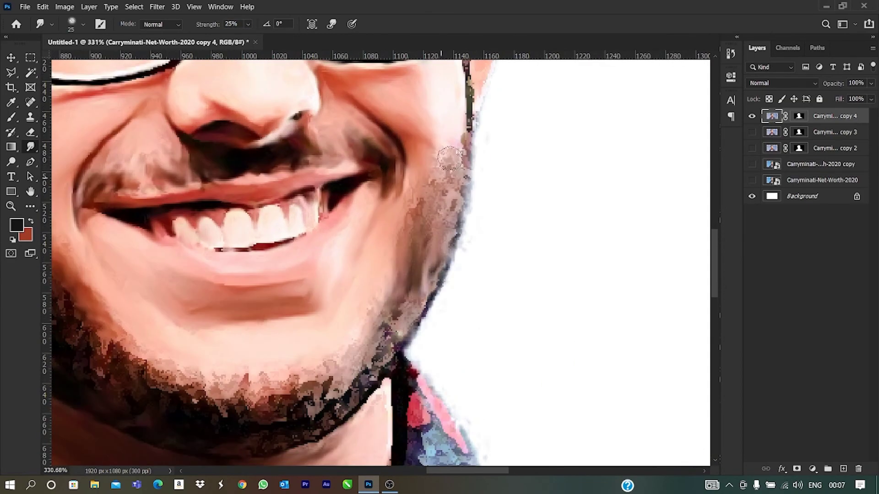
{"action": "scroll", "coordinate": [191, 198], "scroll_direction": "down", "scroll_amount": 1}
{"action": "scroll", "coordinate": [316, 356], "scroll_direction": "up", "scroll_amount": 2}
{"action": "scroll", "coordinate": [237, 249], "scroll_direction": "down", "scroll_amount": 1}
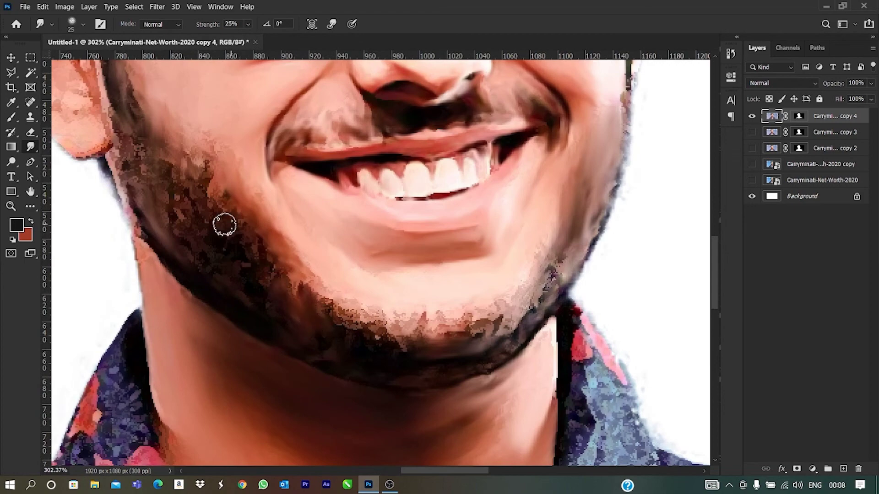
{"action": "scroll", "coordinate": [151, 141], "scroll_direction": "up", "scroll_amount": 1}
{"action": "scroll", "coordinate": [137, 189], "scroll_direction": "down", "scroll_amount": 2}
{"action": "scroll", "coordinate": [182, 194], "scroll_direction": "up", "scroll_amount": 1}
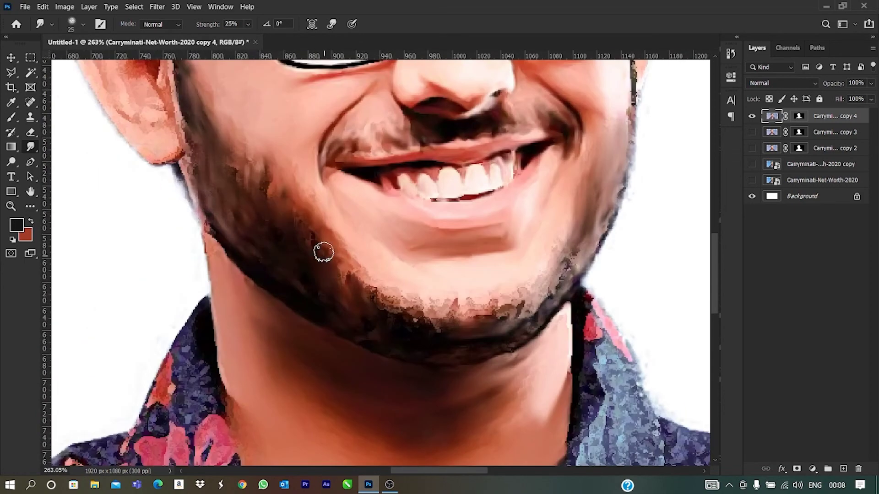
{"action": "scroll", "coordinate": [439, 313], "scroll_direction": "down", "scroll_amount": 2}
{"action": "scroll", "coordinate": [436, 314], "scroll_direction": "up", "scroll_amount": 3}
{"action": "scroll", "coordinate": [605, 298], "scroll_direction": "up", "scroll_amount": 1}
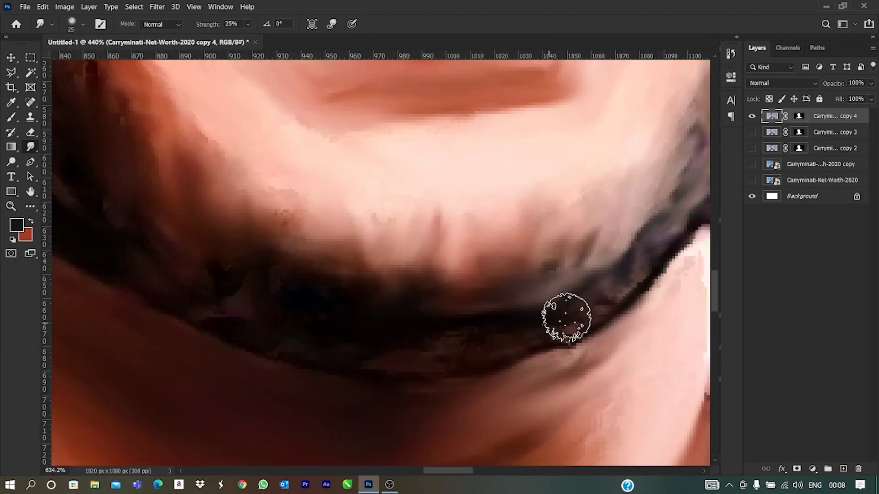
{"action": "scroll", "coordinate": [349, 216], "scroll_direction": "down", "scroll_amount": 1}
{"action": "scroll", "coordinate": [358, 167], "scroll_direction": "down", "scroll_amount": 1}
{"action": "scroll", "coordinate": [514, 241], "scroll_direction": "down", "scroll_amount": 1}
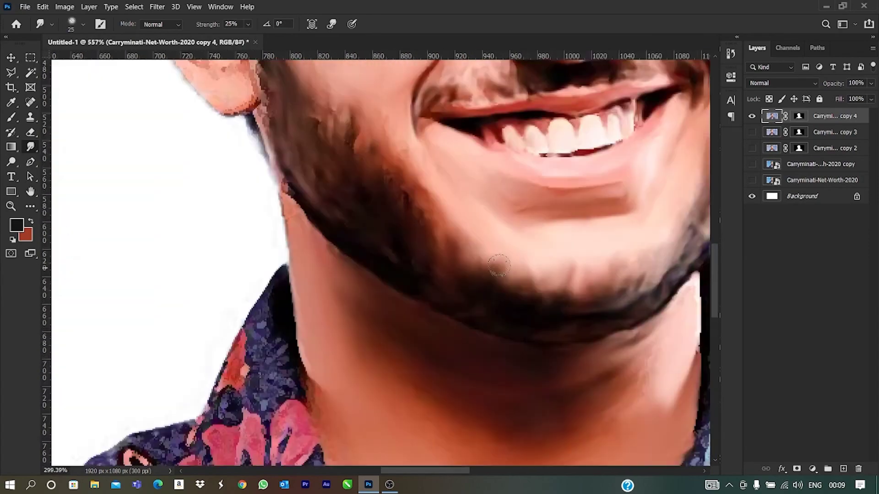
{"action": "scroll", "coordinate": [345, 154], "scroll_direction": "down", "scroll_amount": 1}
{"action": "scroll", "coordinate": [446, 397], "scroll_direction": "down", "scroll_amount": 2}
{"action": "scroll", "coordinate": [446, 397], "scroll_direction": "down", "scroll_amount": 2}
{"action": "scroll", "coordinate": [88, 221], "scroll_direction": "up", "scroll_amount": 5}
{"action": "scroll", "coordinate": [153, 137], "scroll_direction": "down", "scroll_amount": 1}
{"action": "scroll", "coordinate": [157, 108], "scroll_direction": "down", "scroll_amount": 1}
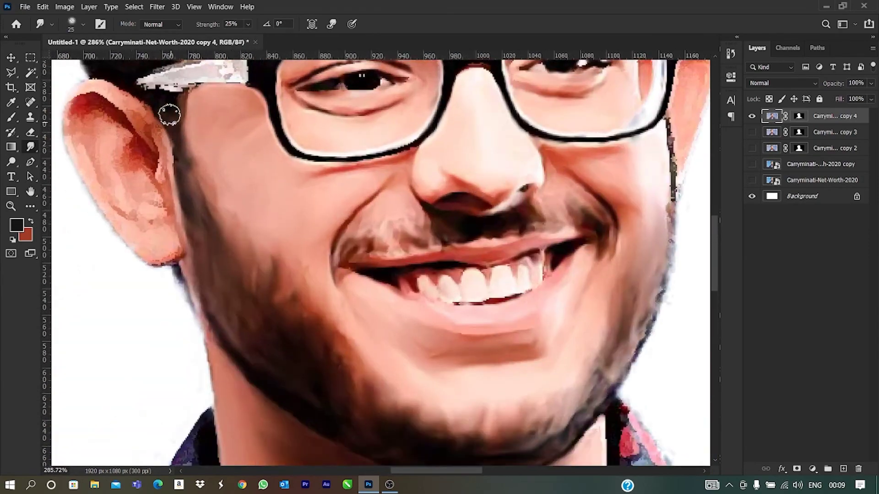
{"action": "scroll", "coordinate": [233, 145], "scroll_direction": "up", "scroll_amount": 1}
With a smaller brush, smudge the skin beside the glasses
{"action": "key", "text": "bracketleft"}
{"action": "key", "text": "bracketleft"}
{"action": "key", "text": "bracketleft"}
{"action": "scroll", "coordinate": [247, 138], "scroll_direction": "up", "scroll_amount": 1}
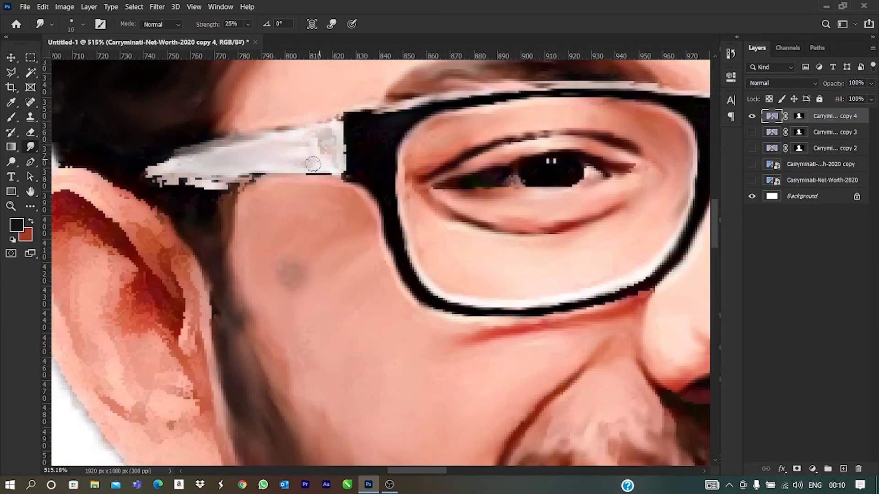
{"action": "scroll", "coordinate": [313, 164], "scroll_direction": "up", "scroll_amount": 2}
{"action": "scroll", "coordinate": [343, 191], "scroll_direction": "down", "scroll_amount": 3}
{"action": "scroll", "coordinate": [348, 197], "scroll_direction": "down", "scroll_amount": 3}
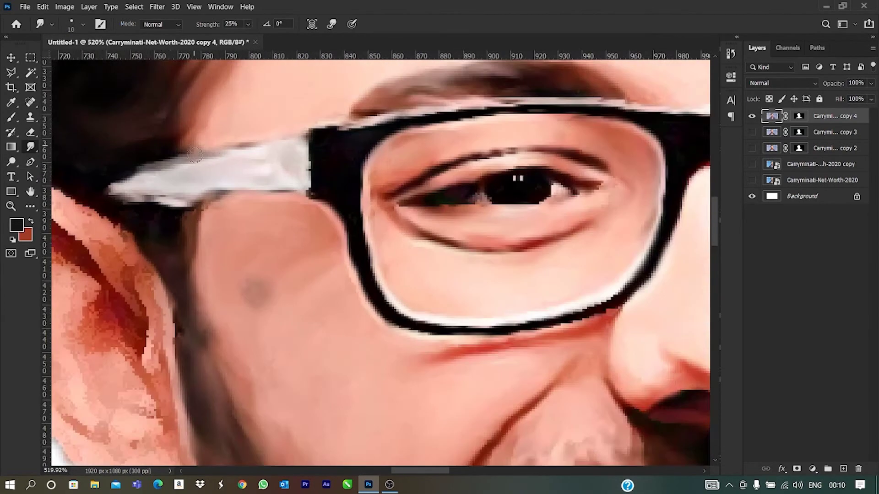
{"action": "scroll", "coordinate": [352, 201], "scroll_direction": "down", "scroll_amount": 3}
{"action": "scroll", "coordinate": [358, 211], "scroll_direction": "up", "scroll_amount": 5}
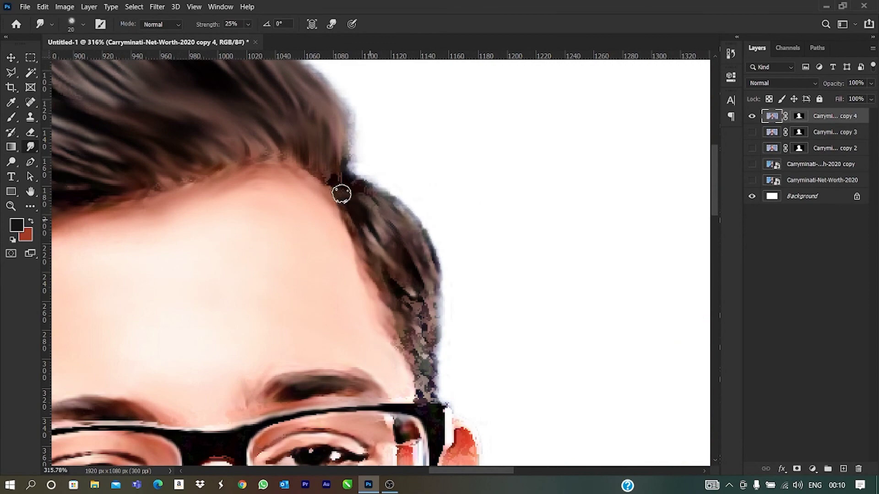
{"action": "scroll", "coordinate": [383, 247], "scroll_direction": "down", "scroll_amount": 1}
{"action": "scroll", "coordinate": [385, 229], "scroll_direction": "down", "scroll_amount": 1}
{"action": "scroll", "coordinate": [357, 183], "scroll_direction": "down", "scroll_amount": 2}
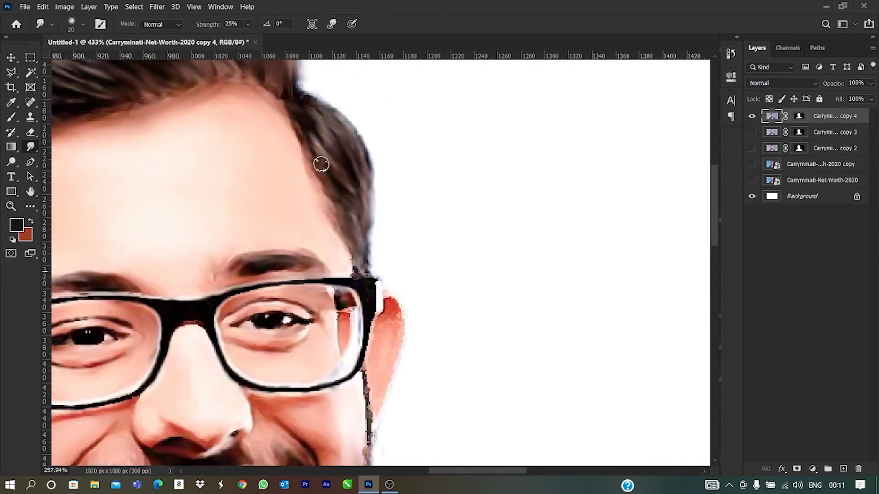
{"action": "scroll", "coordinate": [348, 206], "scroll_direction": "up", "scroll_amount": 5}
{"action": "key", "text": "bracketleft"}
{"action": "key", "text": "bracketleft"}
{"action": "key", "text": "bracketleft"}
{"action": "scroll", "coordinate": [338, 192], "scroll_direction": "up", "scroll_amount": 1}
At 39% strength, refine the glasses corner and jaw edges, resizing the brush as needed
{"action": "key", "text": "3"}
{"action": "key", "text": "9"}
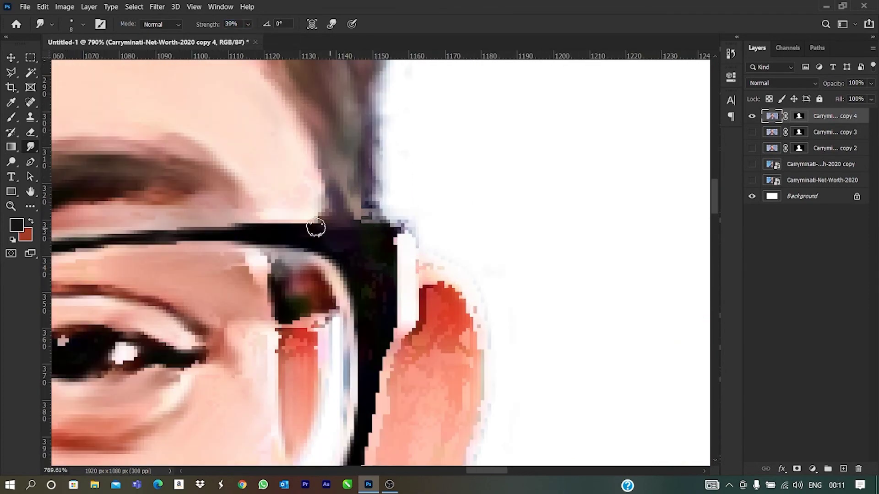
{"action": "scroll", "coordinate": [312, 225], "scroll_direction": "down", "scroll_amount": 3}
{"action": "scroll", "coordinate": [275, 215], "scroll_direction": "up", "scroll_amount": 3}
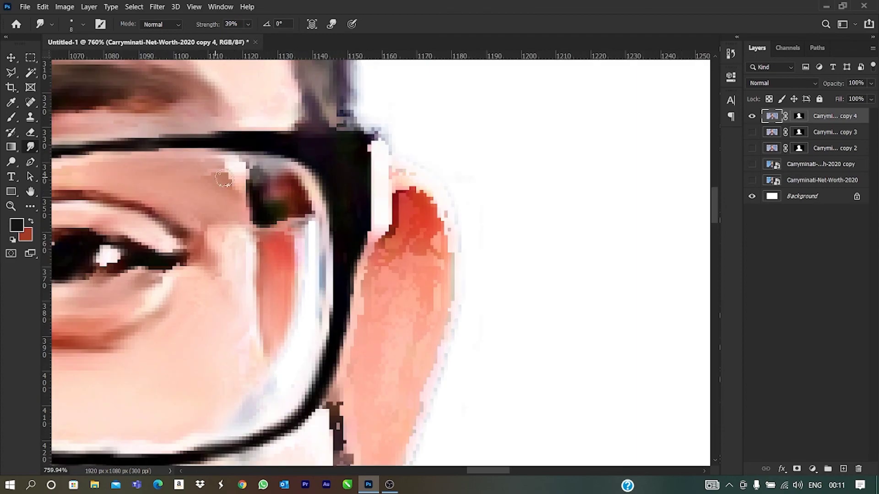
{"action": "scroll", "coordinate": [224, 178], "scroll_direction": "down", "scroll_amount": 3}
{"action": "scroll", "coordinate": [256, 202], "scroll_direction": "up", "scroll_amount": 1}
{"action": "scroll", "coordinate": [265, 211], "scroll_direction": "up", "scroll_amount": 1}
{"action": "scroll", "coordinate": [272, 219], "scroll_direction": "up", "scroll_amount": 1}
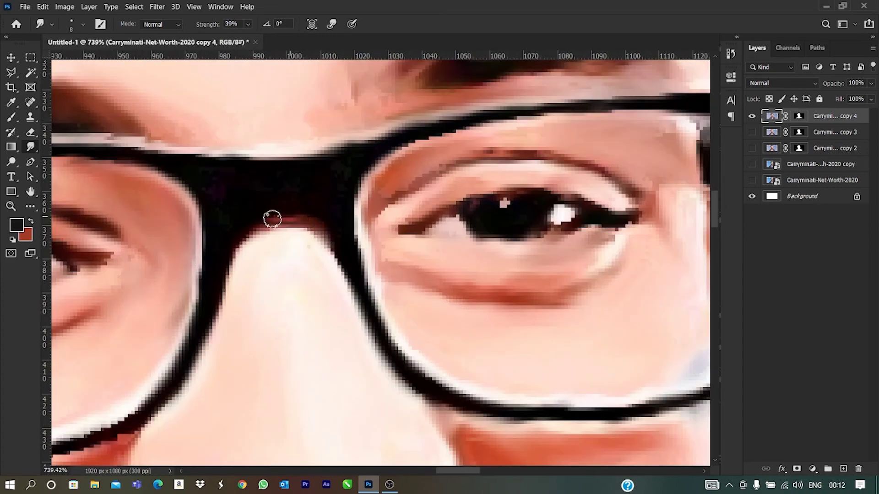
{"action": "scroll", "coordinate": [355, 207], "scroll_direction": "up", "scroll_amount": 1}
{"action": "scroll", "coordinate": [239, 241], "scroll_direction": "down", "scroll_amount": 3}
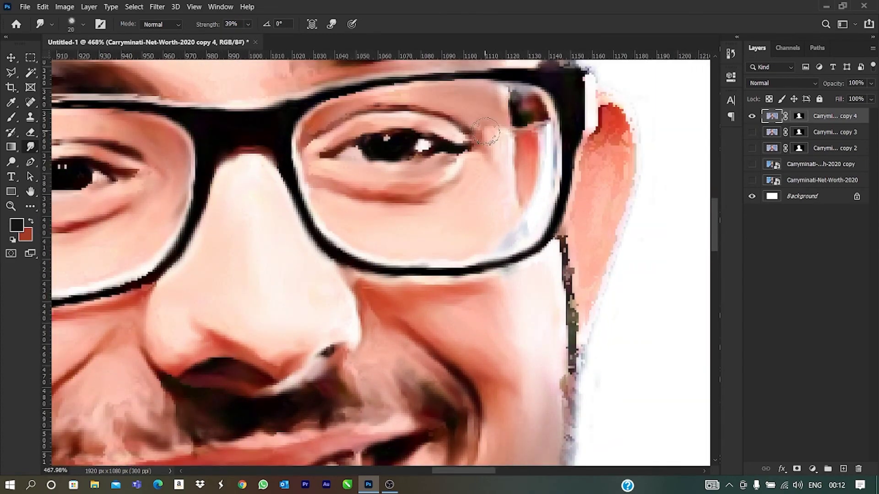
{"action": "scroll", "coordinate": [486, 130], "scroll_direction": "down", "scroll_amount": 1}
{"action": "key", "text": "bracketleft"}
{"action": "key", "text": "bracketleft"}
{"action": "scroll", "coordinate": [448, 95], "scroll_direction": "up", "scroll_amount": 2}
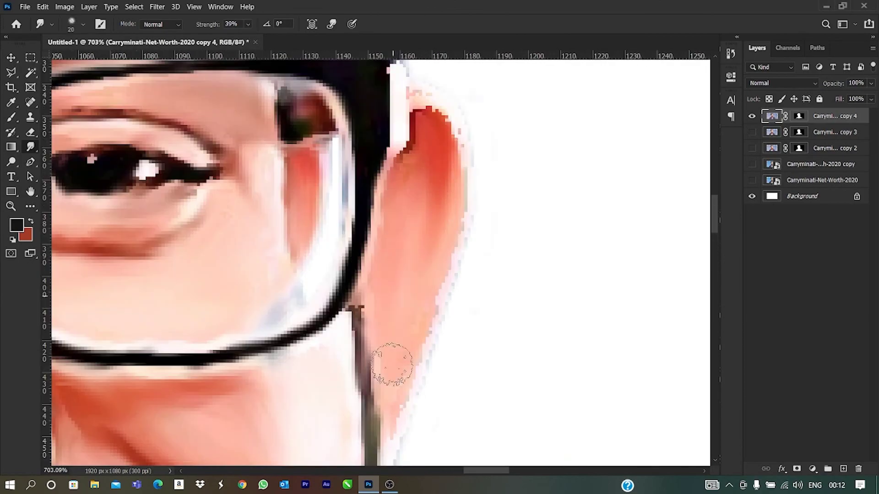
{"action": "scroll", "coordinate": [397, 336], "scroll_direction": "down", "scroll_amount": 2}
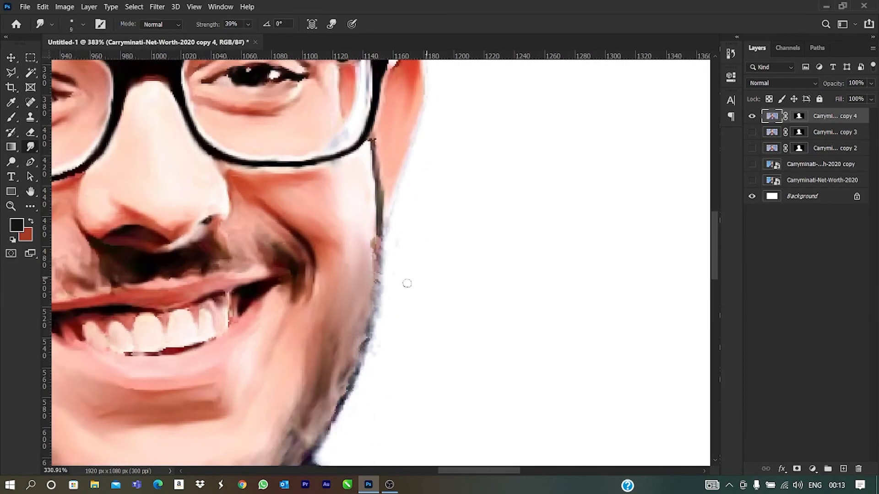
{"action": "scroll", "coordinate": [396, 335], "scroll_direction": "down", "scroll_amount": 3}
{"action": "key", "text": "bracketright"}
{"action": "key", "text": "bracketright"}
{"action": "scroll", "coordinate": [386, 293], "scroll_direction": "up", "scroll_amount": 2}
{"action": "scroll", "coordinate": [387, 293], "scroll_direction": "up", "scroll_amount": 2}
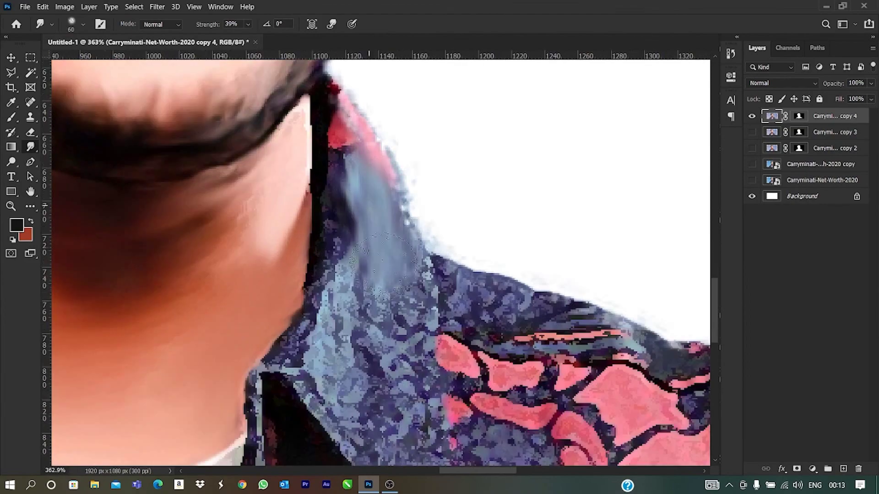
Smudge the ear and neck at 13% strength, resizing the brush for ear detail
{"action": "key", "text": "bracketright"}
{"action": "key", "text": "bracketright"}
{"action": "key", "text": "bracketright"}
{"action": "type", "text": "13"}
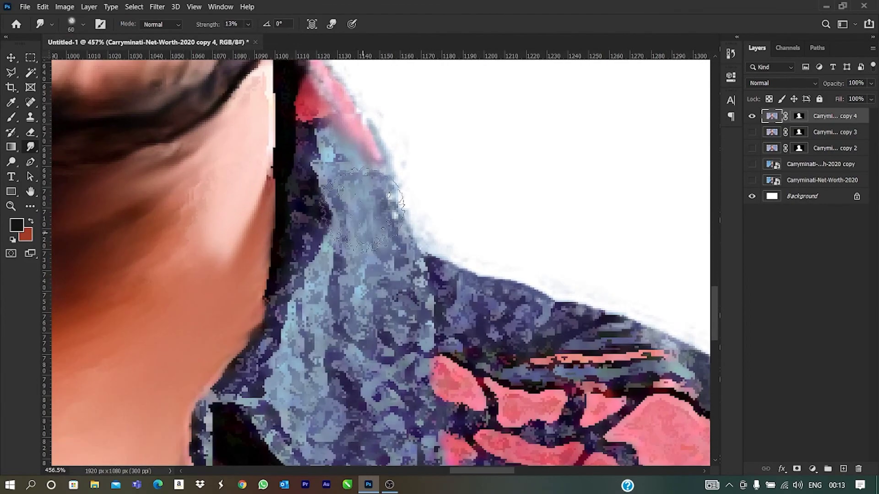
{"action": "scroll", "coordinate": [392, 189], "scroll_direction": "down", "scroll_amount": 2}
{"action": "scroll", "coordinate": [393, 189], "scroll_direction": "down", "scroll_amount": 2}
{"action": "scroll", "coordinate": [403, 157], "scroll_direction": "down", "scroll_amount": 2}
{"action": "scroll", "coordinate": [318, 190], "scroll_direction": "up", "scroll_amount": 4}
{"action": "key", "text": "bracketright"}
{"action": "scroll", "coordinate": [318, 195], "scroll_direction": "up", "scroll_amount": 2}
{"action": "key", "text": "bracketleft"}
{"action": "key", "text": "bracketleft"}
{"action": "key", "text": "bracketleft"}
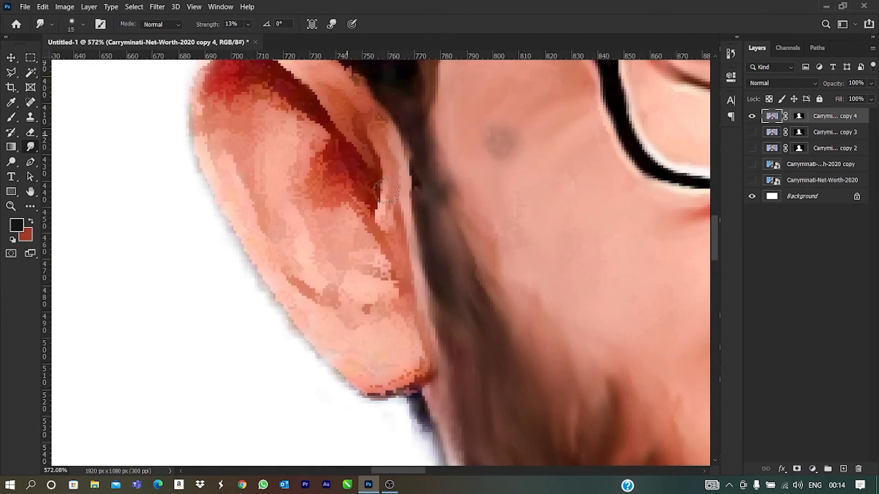
{"action": "scroll", "coordinate": [361, 179], "scroll_direction": "up", "scroll_amount": 1}
{"action": "scroll", "coordinate": [298, 169], "scroll_direction": "down", "scroll_amount": 1}
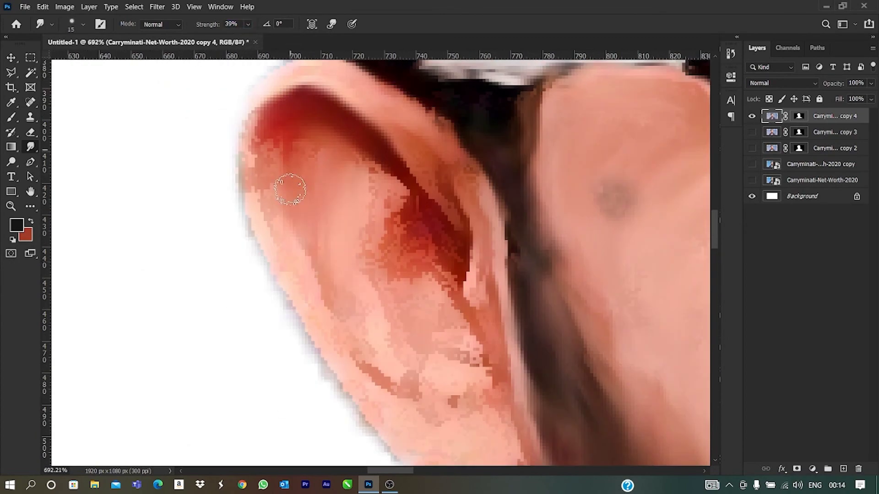
{"action": "scroll", "coordinate": [326, 199], "scroll_direction": "down", "scroll_amount": 1}
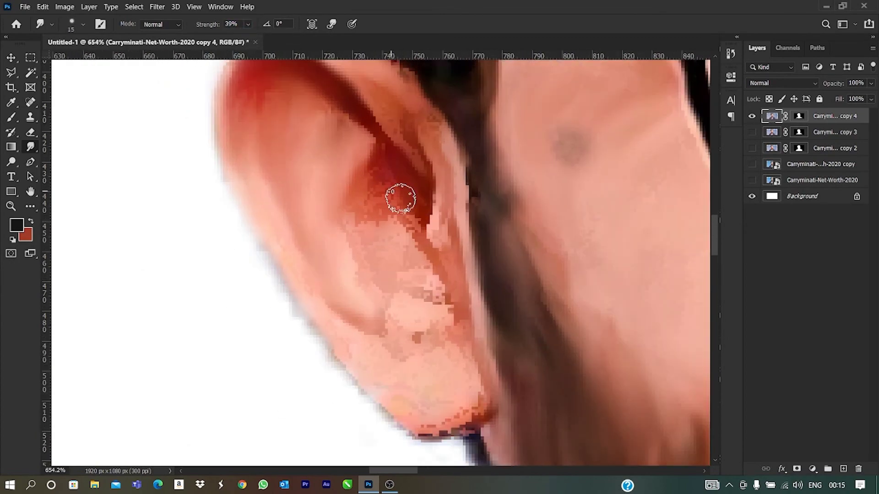
{"action": "scroll", "coordinate": [394, 319], "scroll_direction": "up", "scroll_amount": 1}
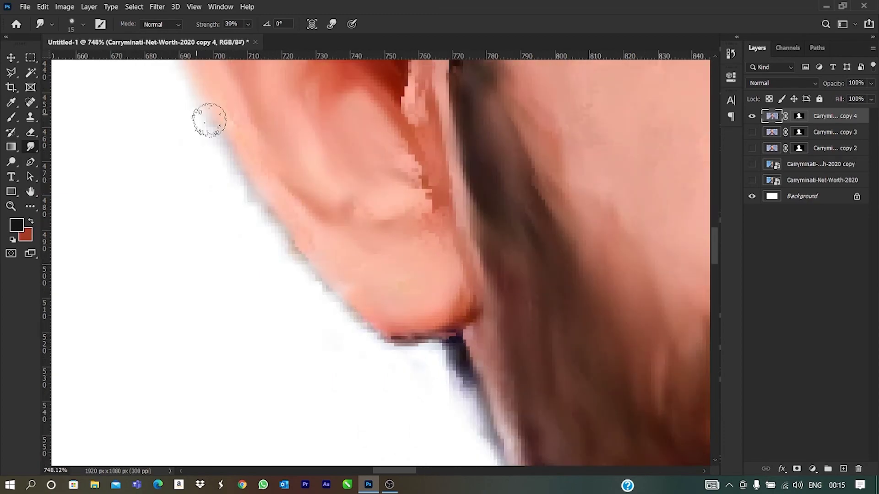
{"action": "scroll", "coordinate": [296, 215], "scroll_direction": "down", "scroll_amount": 1}
{"action": "scroll", "coordinate": [428, 304], "scroll_direction": "down", "scroll_amount": 2}
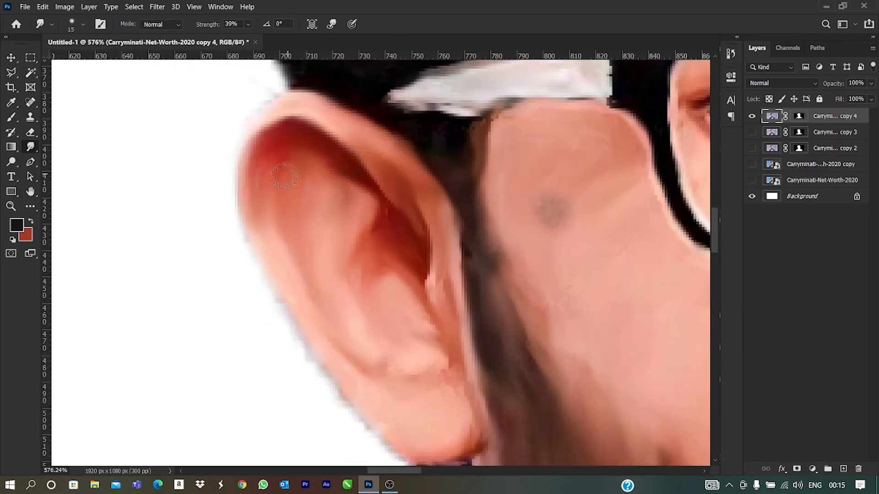
{"action": "scroll", "coordinate": [291, 367], "scroll_direction": "up", "scroll_amount": 1}
{"action": "scroll", "coordinate": [291, 366], "scroll_direction": "down", "scroll_amount": 2}
{"action": "scroll", "coordinate": [424, 278], "scroll_direction": "down", "scroll_amount": 2}
{"action": "scroll", "coordinate": [275, 293], "scroll_direction": "up", "scroll_amount": 4}
{"action": "scroll", "coordinate": [275, 293], "scroll_direction": "down", "scroll_amount": 2}
{"action": "scroll", "coordinate": [428, 363], "scroll_direction": "up", "scroll_amount": 2}
{"action": "scroll", "coordinate": [504, 136], "scroll_direction": "down", "scroll_amount": 2}
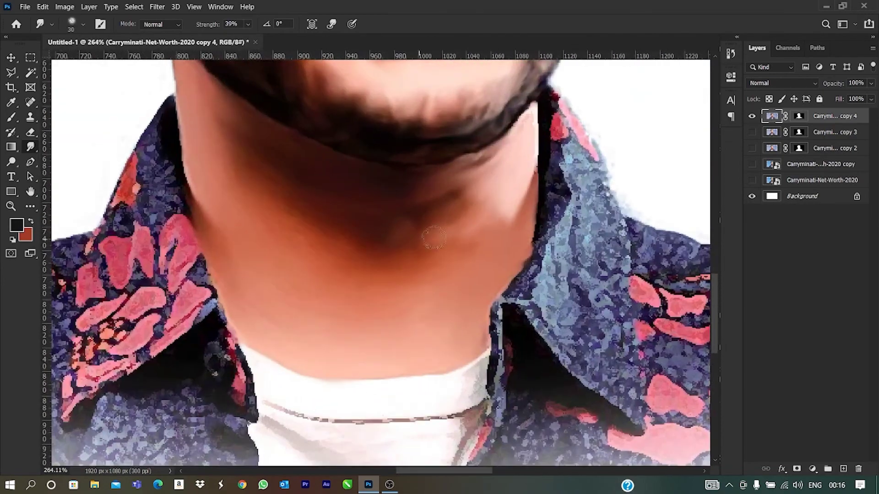
{"action": "scroll", "coordinate": [387, 208], "scroll_direction": "up", "scroll_amount": 1}
{"action": "scroll", "coordinate": [386, 208], "scroll_direction": "down", "scroll_amount": 3}
{"action": "scroll", "coordinate": [486, 159], "scroll_direction": "up", "scroll_amount": 2}
{"action": "scroll", "coordinate": [485, 158], "scroll_direction": "up", "scroll_amount": 2}
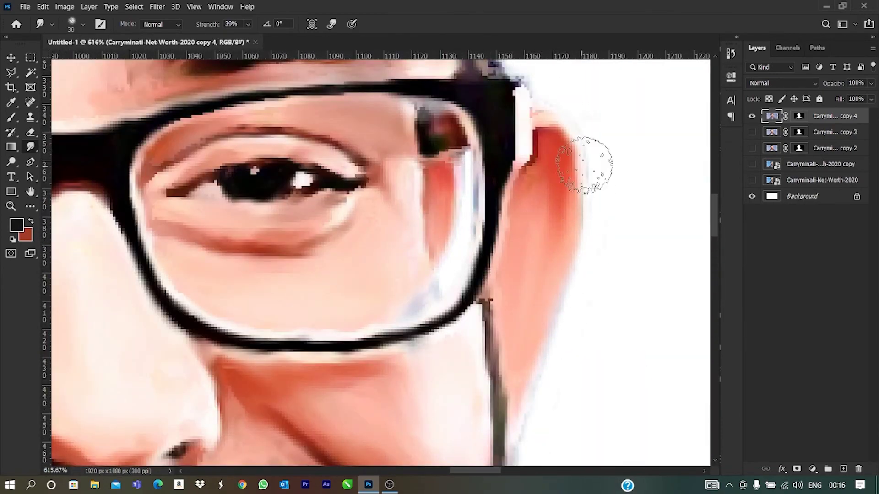
{"action": "scroll", "coordinate": [589, 160], "scroll_direction": "up", "scroll_amount": 2}
{"action": "scroll", "coordinate": [525, 228], "scroll_direction": "down", "scroll_amount": 2}
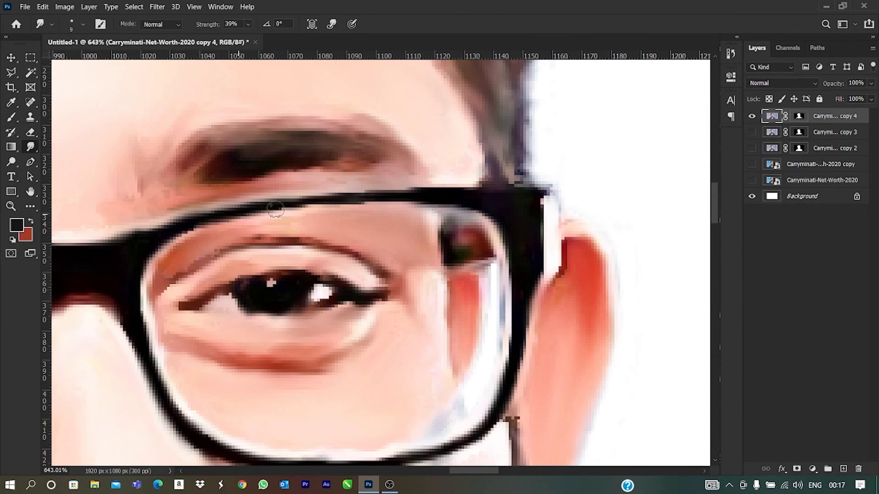
{"action": "scroll", "coordinate": [275, 211], "scroll_direction": "down", "scroll_amount": 2}
{"action": "scroll", "coordinate": [196, 235], "scroll_direction": "down", "scroll_amount": 1}
{"action": "scroll", "coordinate": [196, 235], "scroll_direction": "down", "scroll_amount": 3}
Search the web for 'digital painting background 4k' and pick a painted background image
{"action": "left_click", "coordinate": [242, 485]}
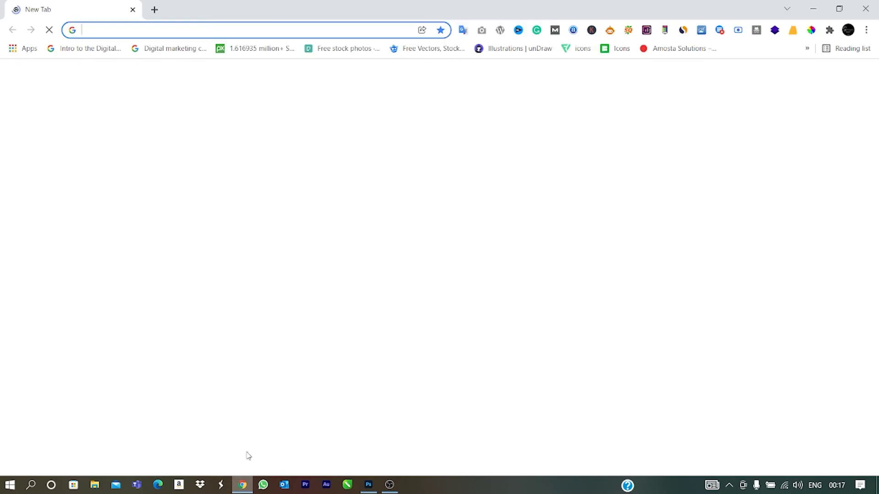
{"action": "type", "text": "digital painting background 4k"}
{"action": "key", "text": "Return"}
{"action": "left_click", "coordinate": [155, 131]}
{"action": "left_click", "coordinate": [248, 81]}
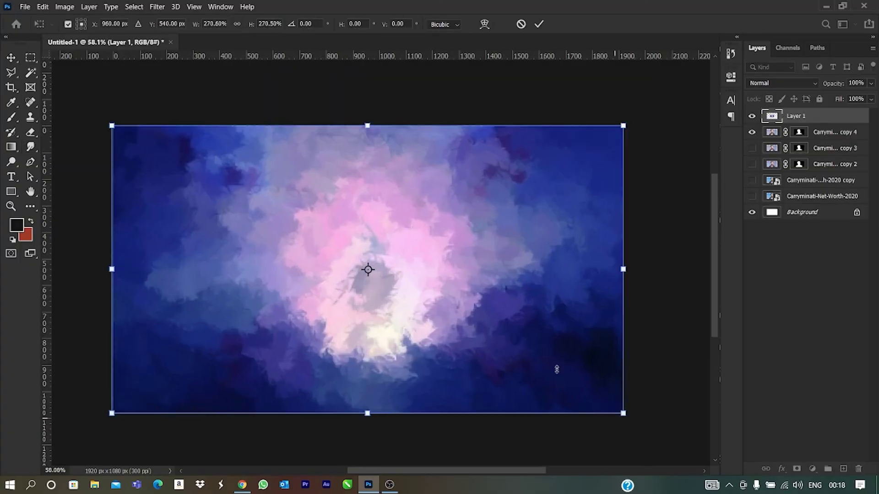
Place the background below the portrait layer and apply a Gaussian Blur to it
{"action": "key", "text": "Return"}
{"action": "key", "text": "ctrl+bracketleft"}
{"action": "left_click", "coordinate": [64, 6]}
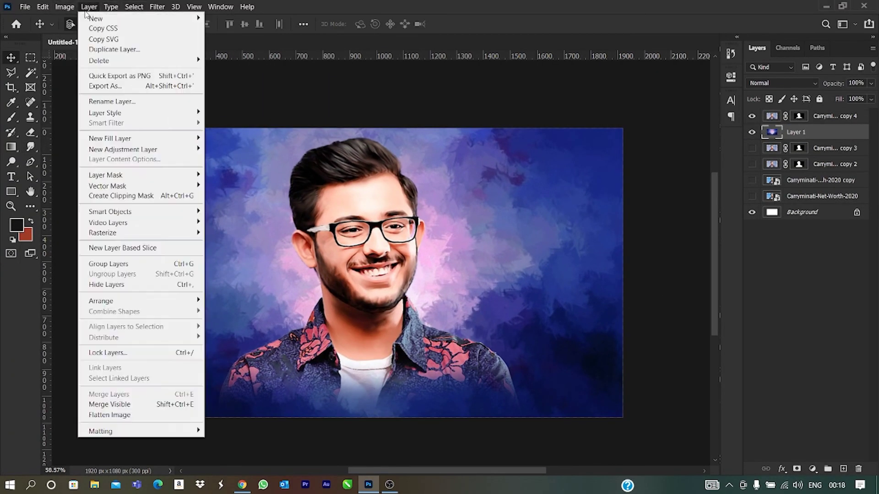
{"action": "left_click", "coordinate": [321, 176]}
{"action": "key", "text": "Return"}
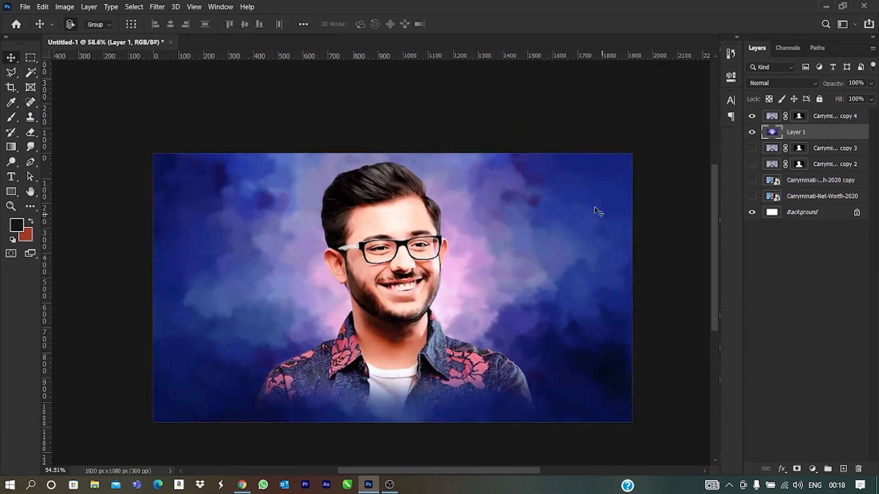
{"action": "scroll", "coordinate": [589, 237], "scroll_direction": "up", "scroll_amount": 1}
{"action": "scroll", "coordinate": [287, 155], "scroll_direction": "up", "scroll_amount": 2}
Smudge the hairline and hair edge into the purple background with an enlarged Smudge brush
{"action": "key", "text": "r"}
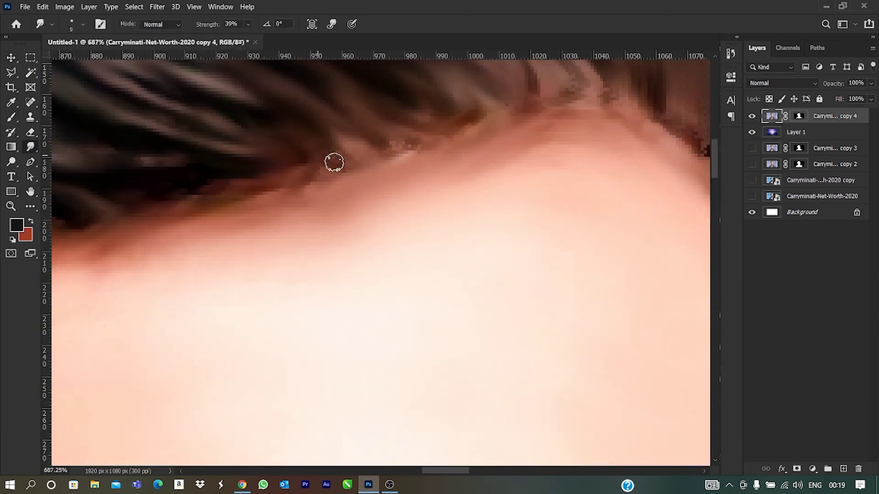
{"action": "scroll", "coordinate": [501, 101], "scroll_direction": "down", "scroll_amount": 1}
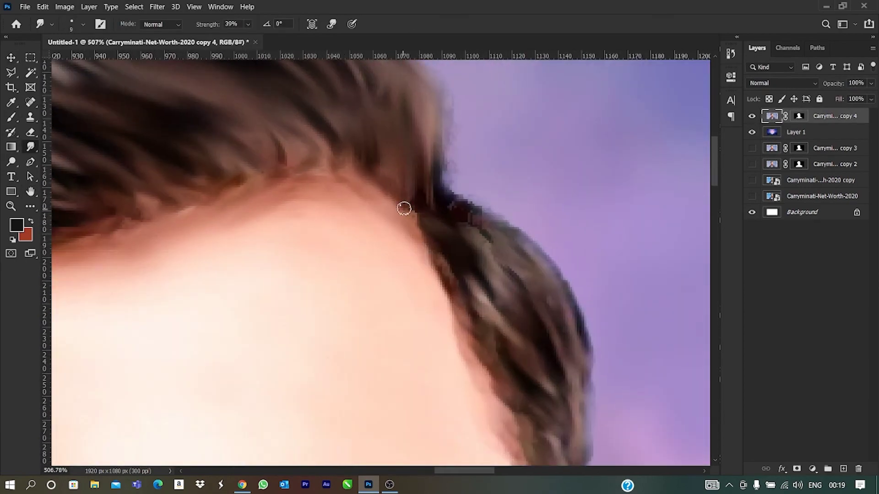
{"action": "scroll", "coordinate": [469, 284], "scroll_direction": "down", "scroll_amount": 1}
{"action": "scroll", "coordinate": [483, 286], "scroll_direction": "up", "scroll_amount": 1}
{"action": "key", "text": "bracketright"}
{"action": "key", "text": "bracketright"}
{"action": "scroll", "coordinate": [503, 275], "scroll_direction": "down", "scroll_amount": 1}
{"action": "scroll", "coordinate": [575, 255], "scroll_direction": "up", "scroll_amount": 1}
{"action": "scroll", "coordinate": [575, 255], "scroll_direction": "down", "scroll_amount": 2}
{"action": "scroll", "coordinate": [486, 232], "scroll_direction": "down", "scroll_amount": 1}
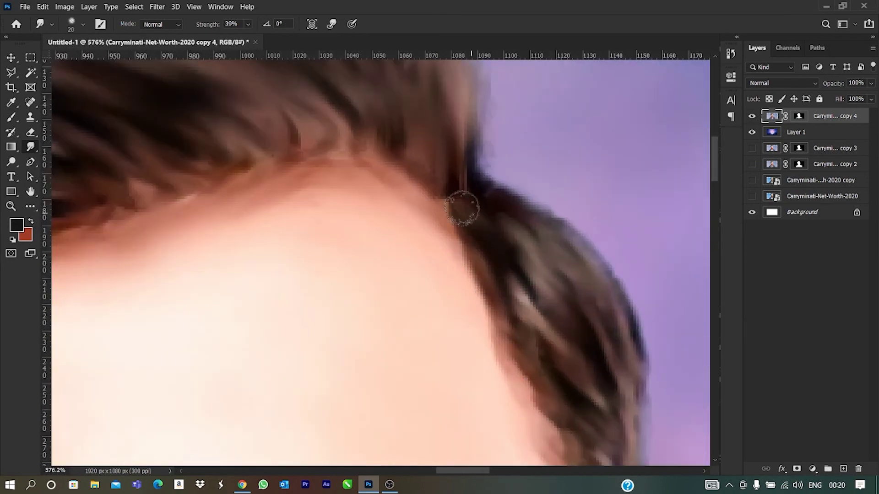
Fit the whole portrait in the window and bring up the adjustment layer list
{"action": "key", "text": "ctrl+0"}
{"action": "key", "text": "v"}
{"action": "left_click", "coordinate": [813, 468]}
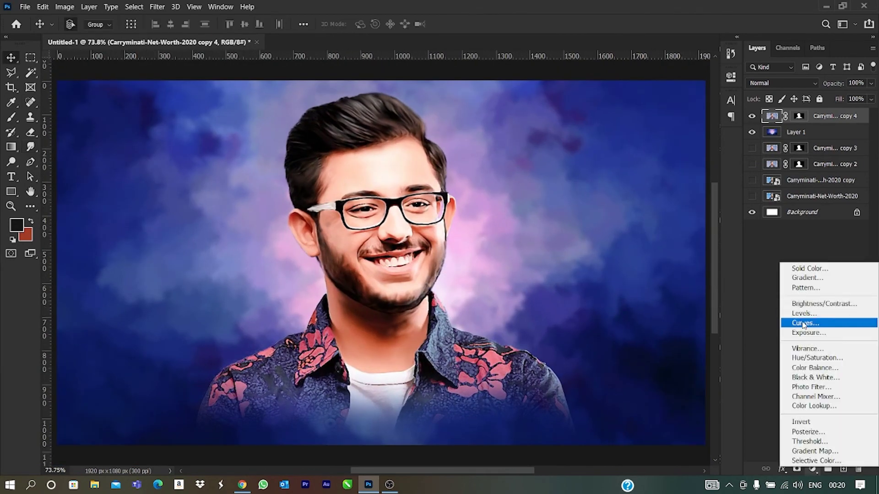
Try a Black & White adjustment layer, then discard it
{"action": "left_click", "coordinate": [778, 372]}
{"action": "left_click", "coordinate": [705, 81]}
{"action": "key", "text": "Delete"}
{"action": "left_click", "coordinate": [813, 469]}
Add a Color Balance layer with midtones Cyan-Red +28, Magenta-Green +10, Yellow-Blue +31
{"action": "left_click", "coordinate": [779, 361]}
{"action": "mouse_move", "coordinate": [619, 136]}
{"action": "left_mouse_down"}
{"action": "mouse_move", "coordinate": [638, 139]}
{"action": "mouse_move", "coordinate": [614, 156]}
{"action": "left_mouse_up"}
{"action": "scroll", "coordinate": [521, 194], "scroll_direction": "up", "scroll_amount": 1}
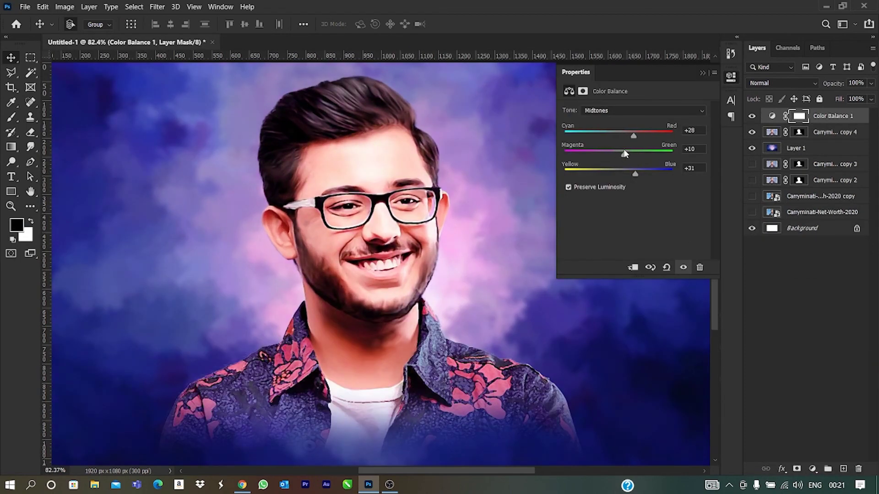
{"action": "left_click", "coordinate": [703, 73]}
Try a couple of Color Lookup presets, then delete the Color Lookup layer
{"action": "scroll", "coordinate": [412, 229], "scroll_direction": "down", "scroll_amount": 1}
{"action": "left_click", "coordinate": [813, 469]}
{"action": "left_click", "coordinate": [778, 401]}
{"action": "left_click", "coordinate": [656, 111]}
{"action": "left_click", "coordinate": [641, 286]}
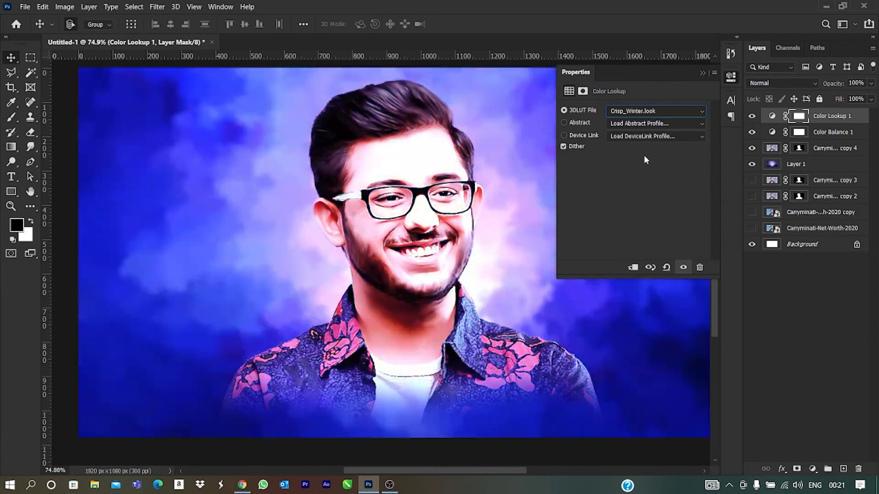
{"action": "key", "text": "Delete"}
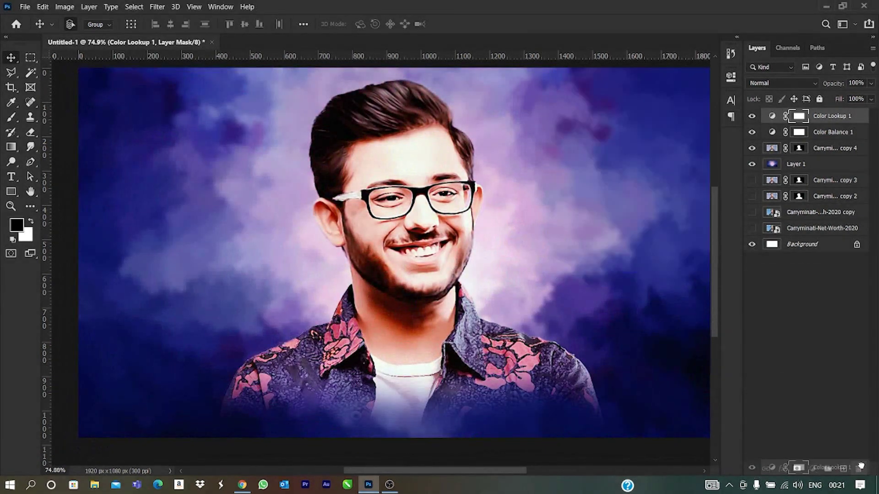
{"action": "scroll", "coordinate": [481, 236], "scroll_direction": "down", "scroll_amount": 1}
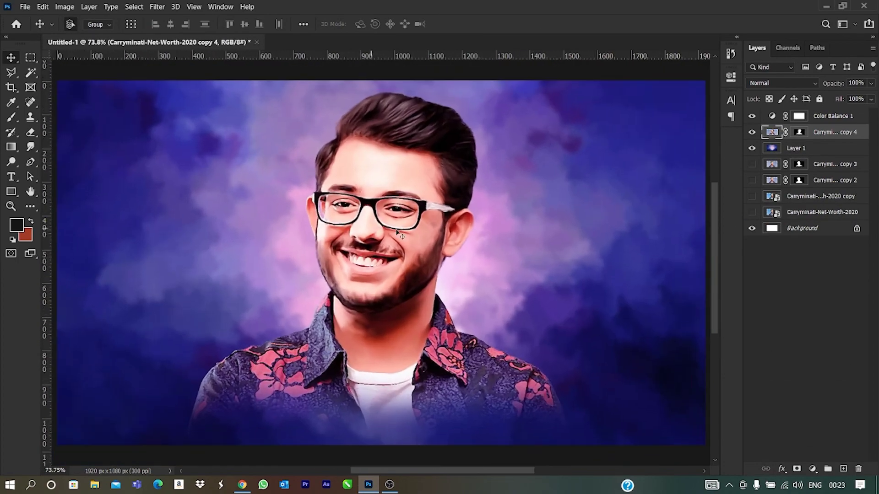
Add a Photo Filter layer, try a magenta filter colour, then cancel the colour change
{"action": "left_click", "coordinate": [813, 469]}
{"action": "left_click", "coordinate": [805, 397]}
{"action": "left_click", "coordinate": [596, 126]}
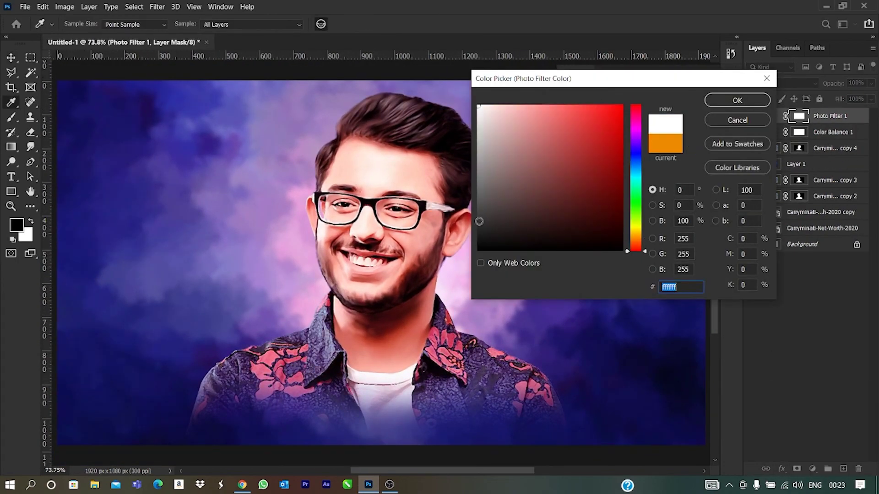
{"action": "left_click", "coordinate": [580, 206]}
{"action": "left_click", "coordinate": [641, 118]}
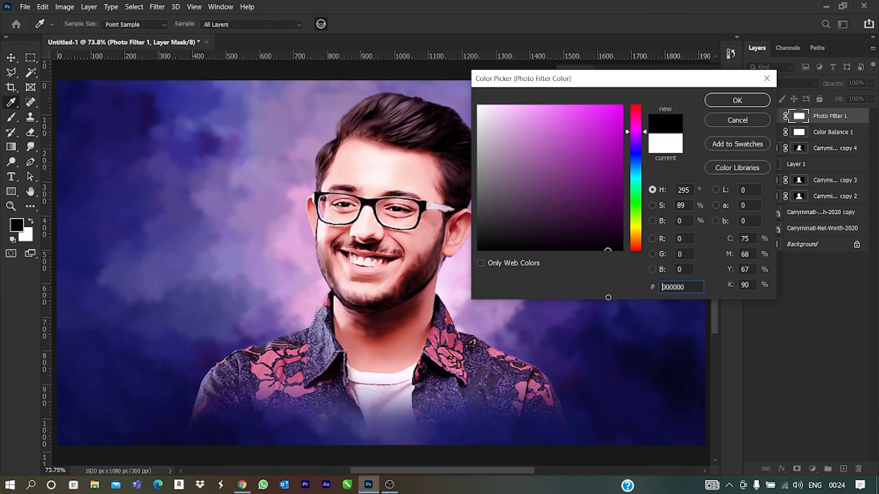
{"action": "left_click", "coordinate": [718, 124]}
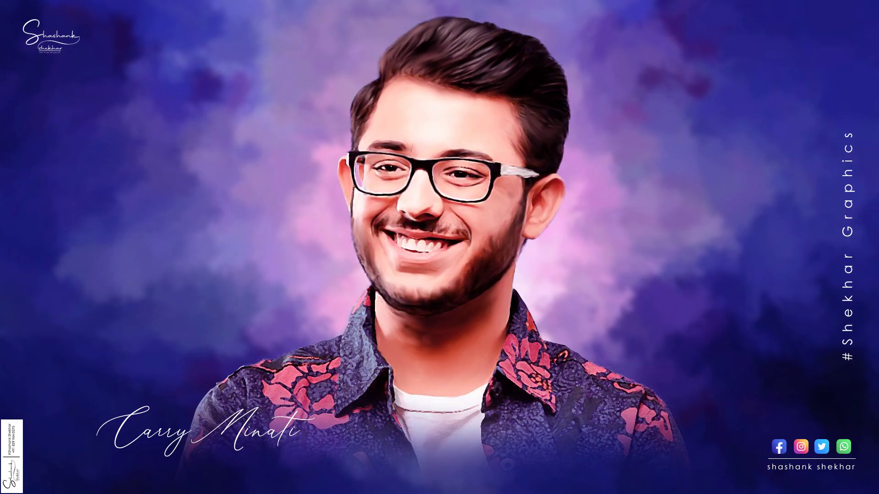